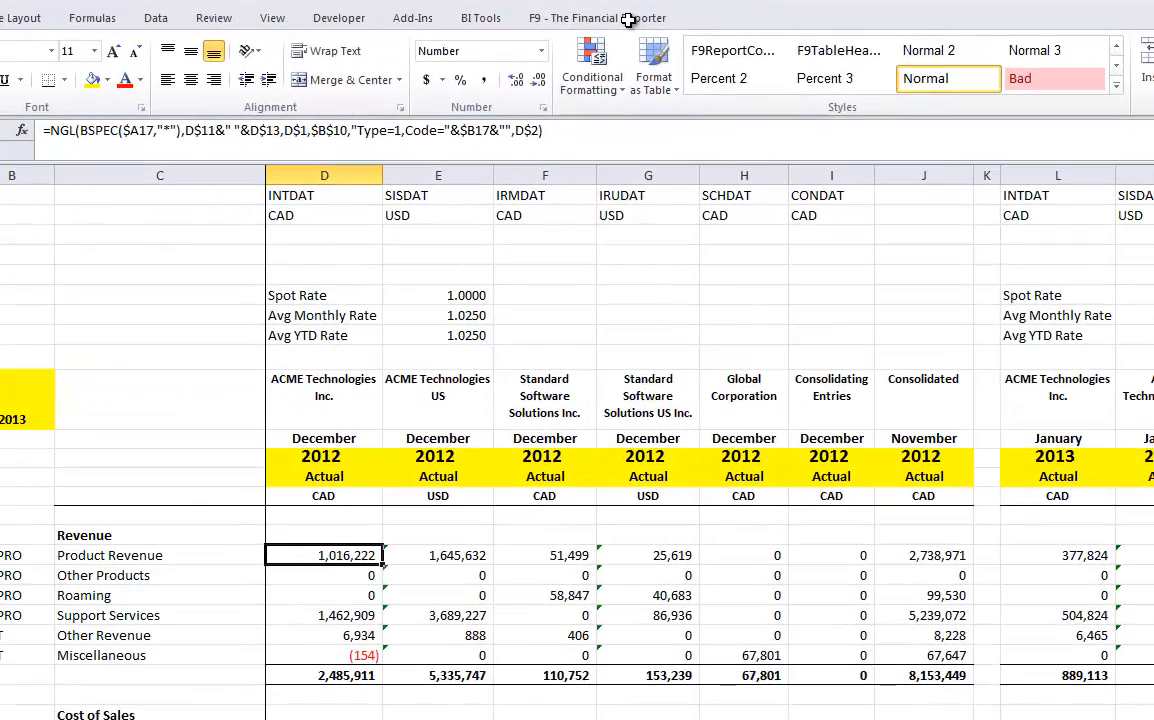
Publish the F9 report to email, agreeing to replace its F9 formulas with static values and store the formulas in comments.
left_click(628, 20)
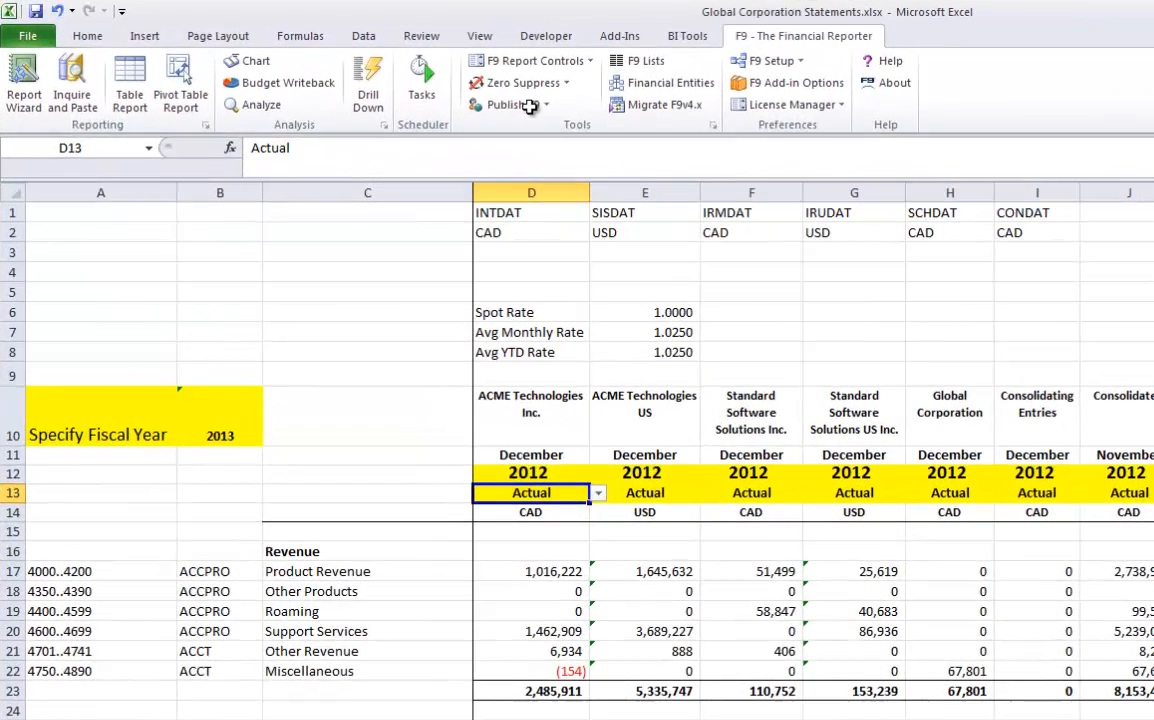
left_click(530, 105)
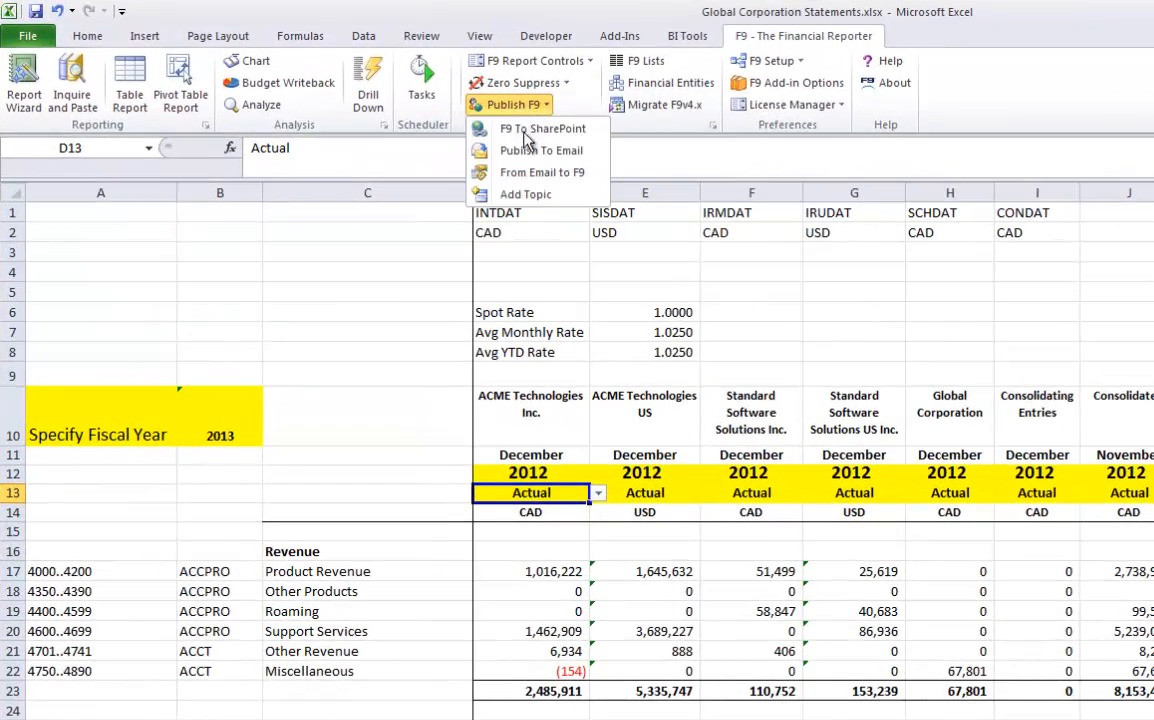
left_click(485, 150)
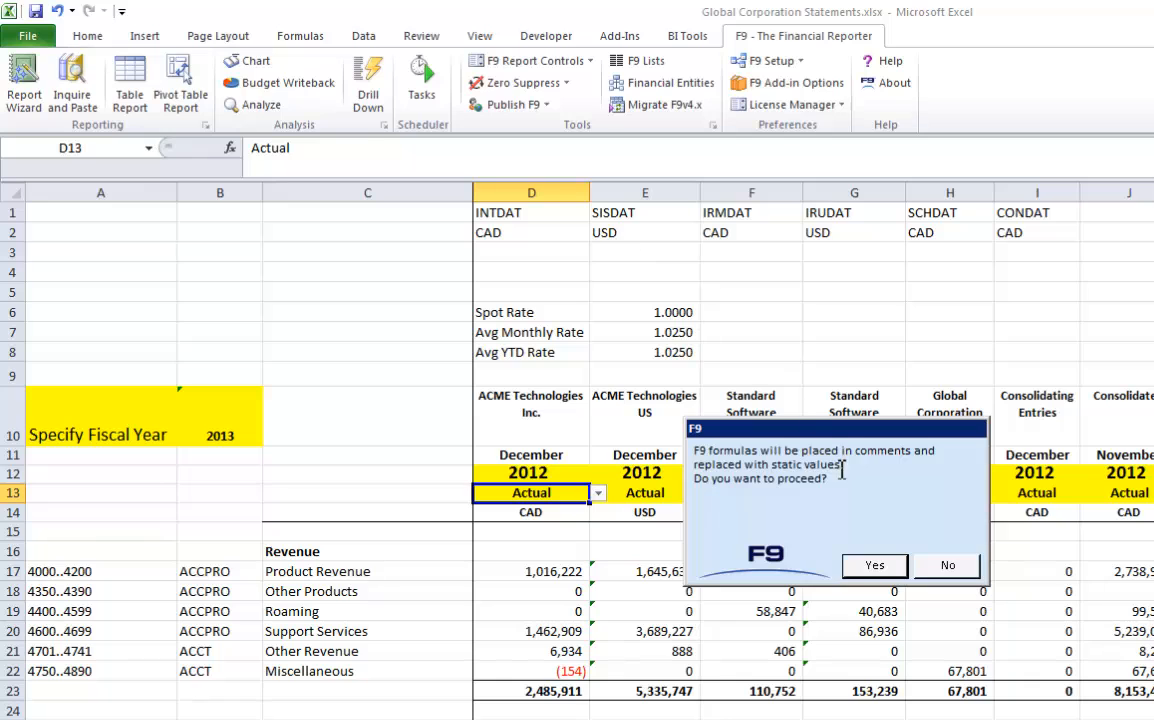
left_click(874, 566)
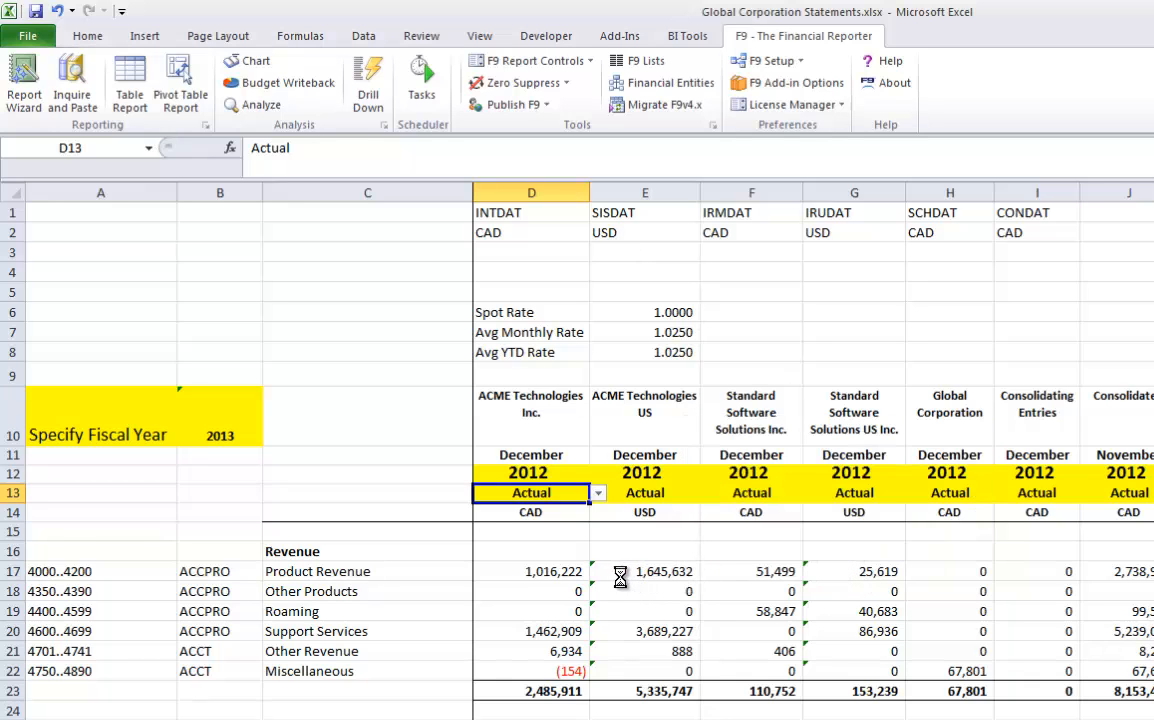
left_click(875, 567)
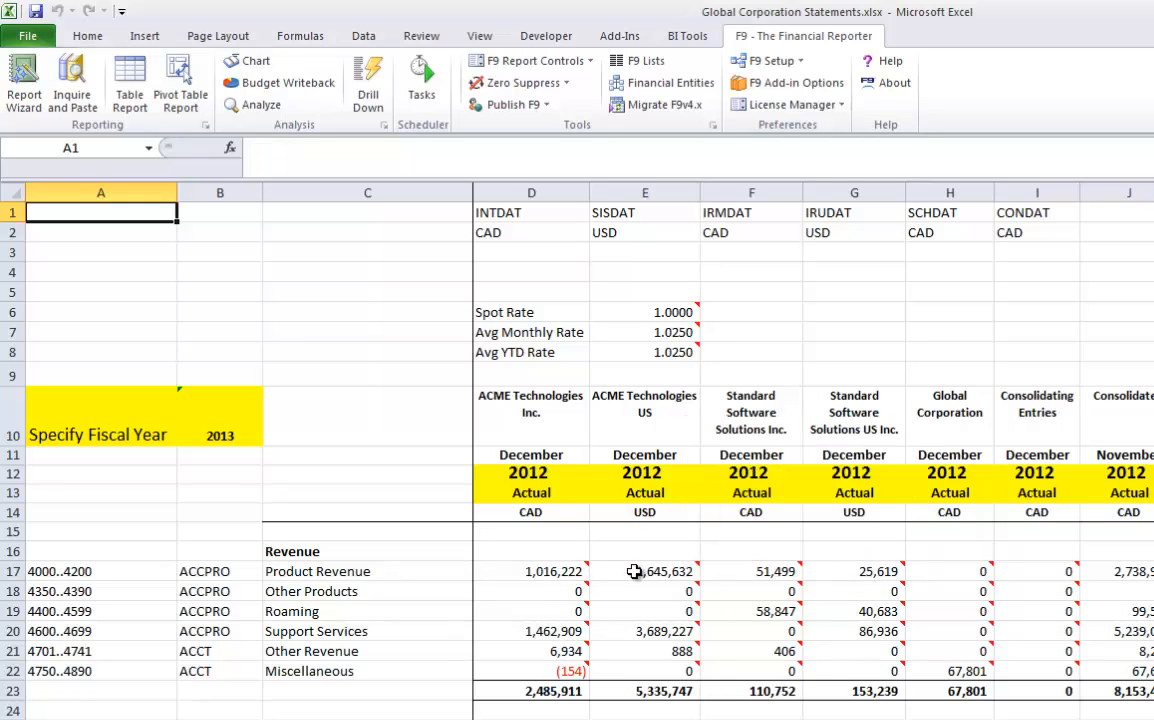
Inspect the published revenue cells D17 to D21 for their static values and the formula comments attached to them.
left_click(556, 572)
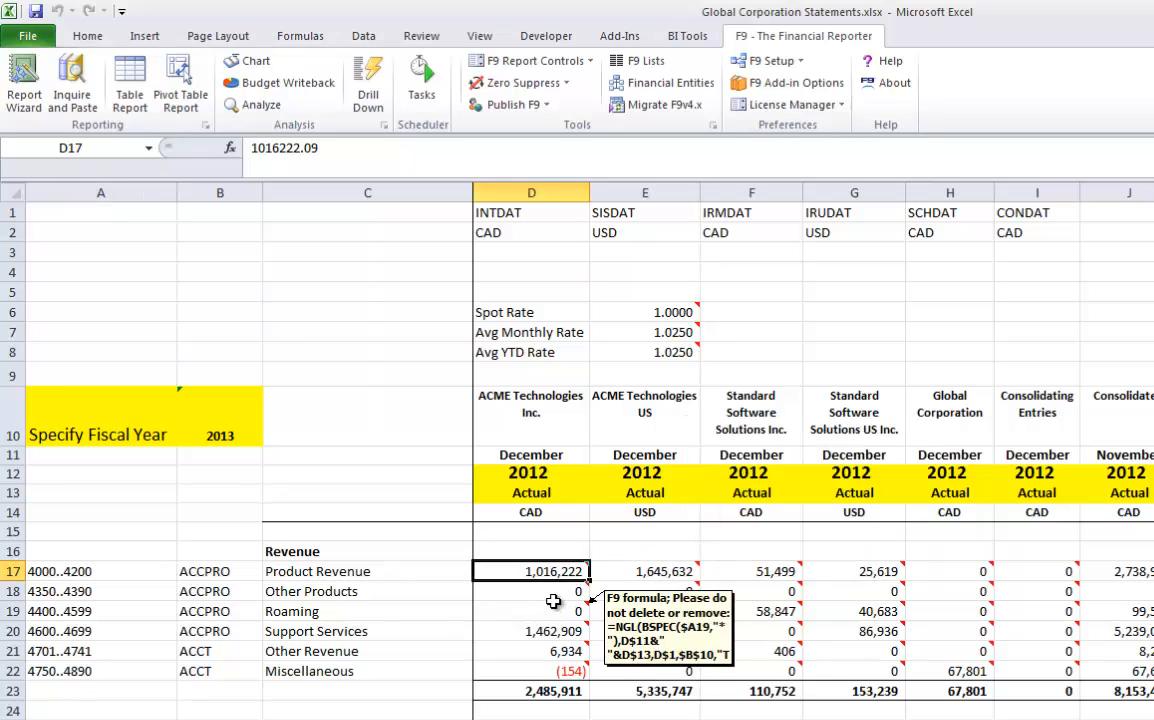
key("Down")
key("Down")
key("Down")
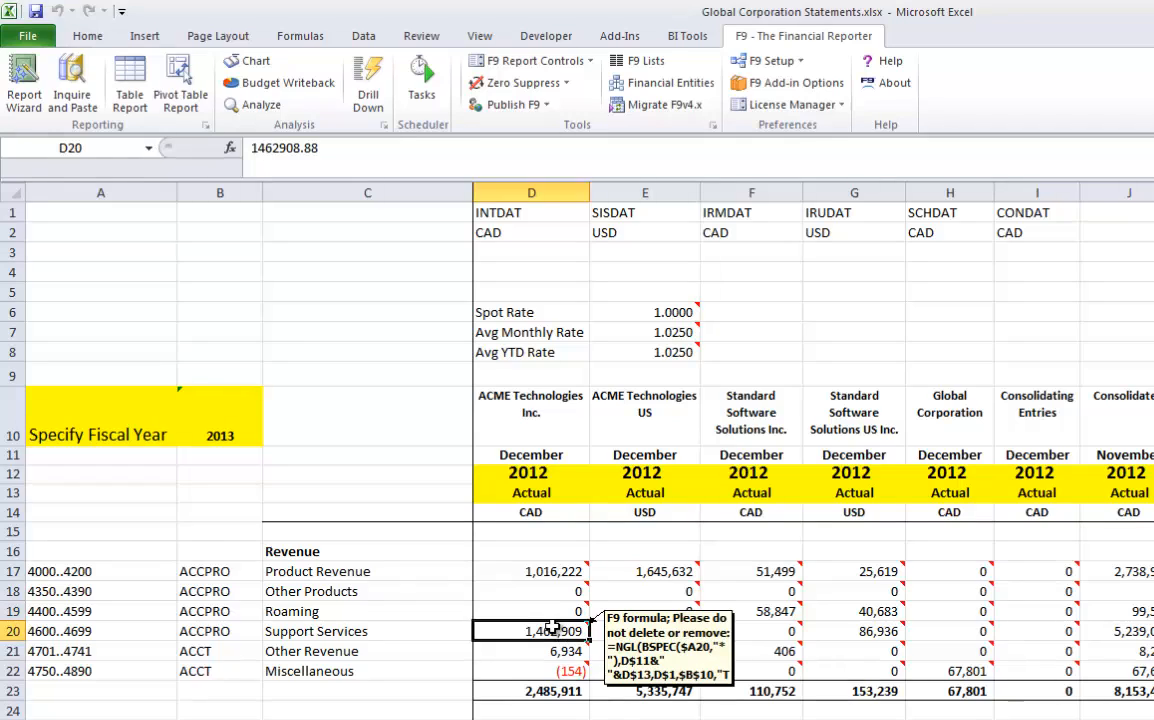
left_click(551, 651)
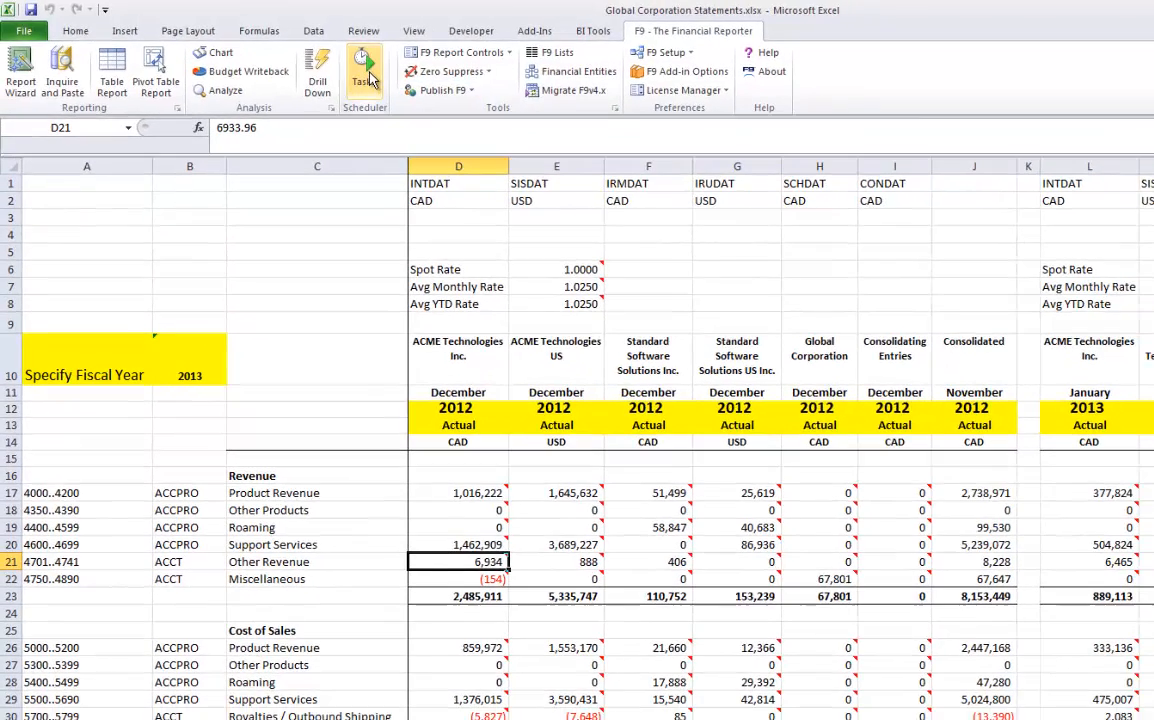
Select the "email monthly reports" task in the F9 Scheduler and bring up its report settings.
left_click(366, 72)
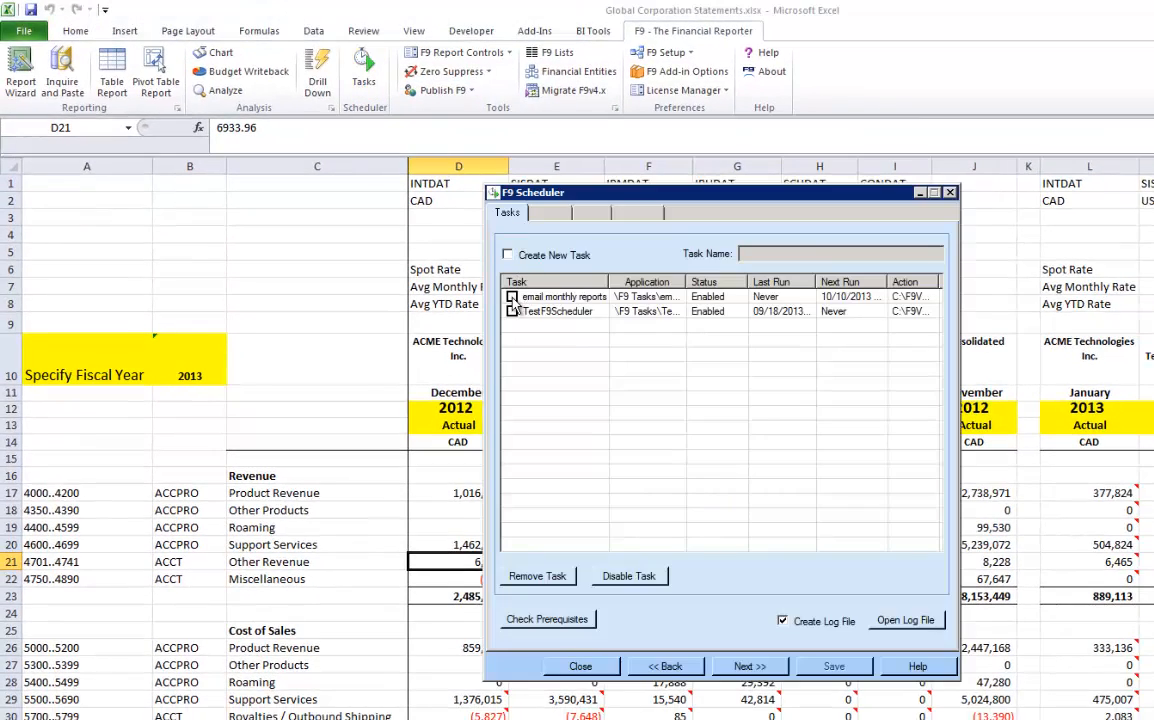
left_click(512, 297)
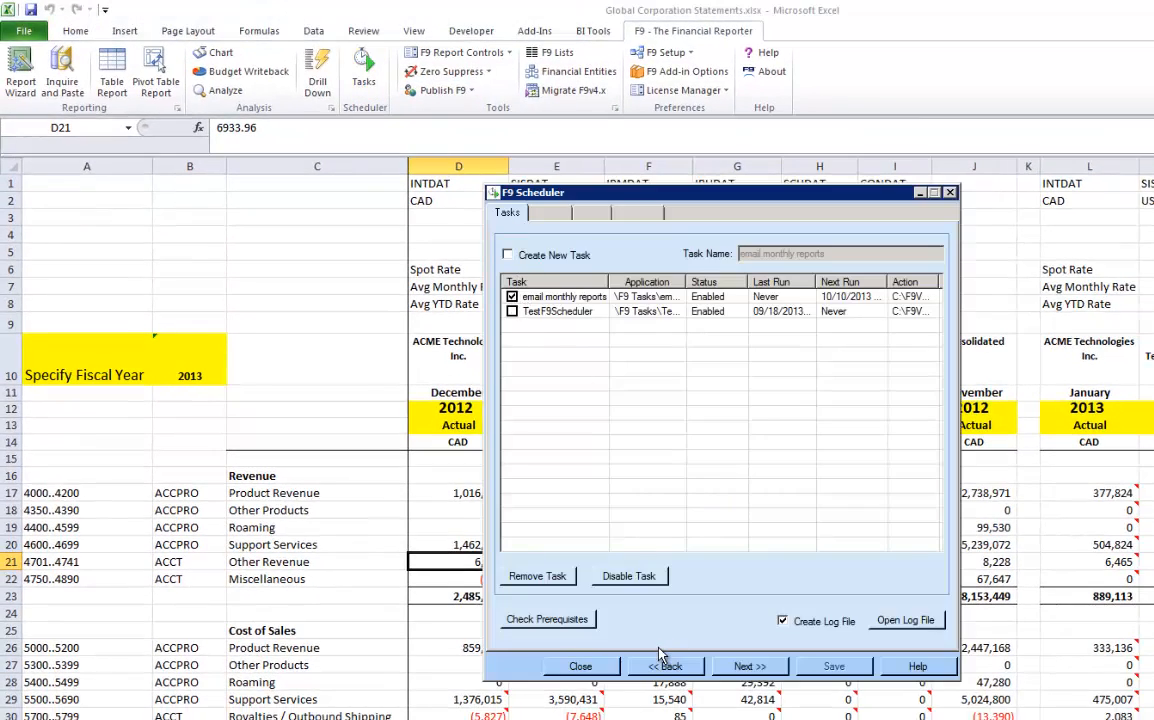
left_click(746, 667)
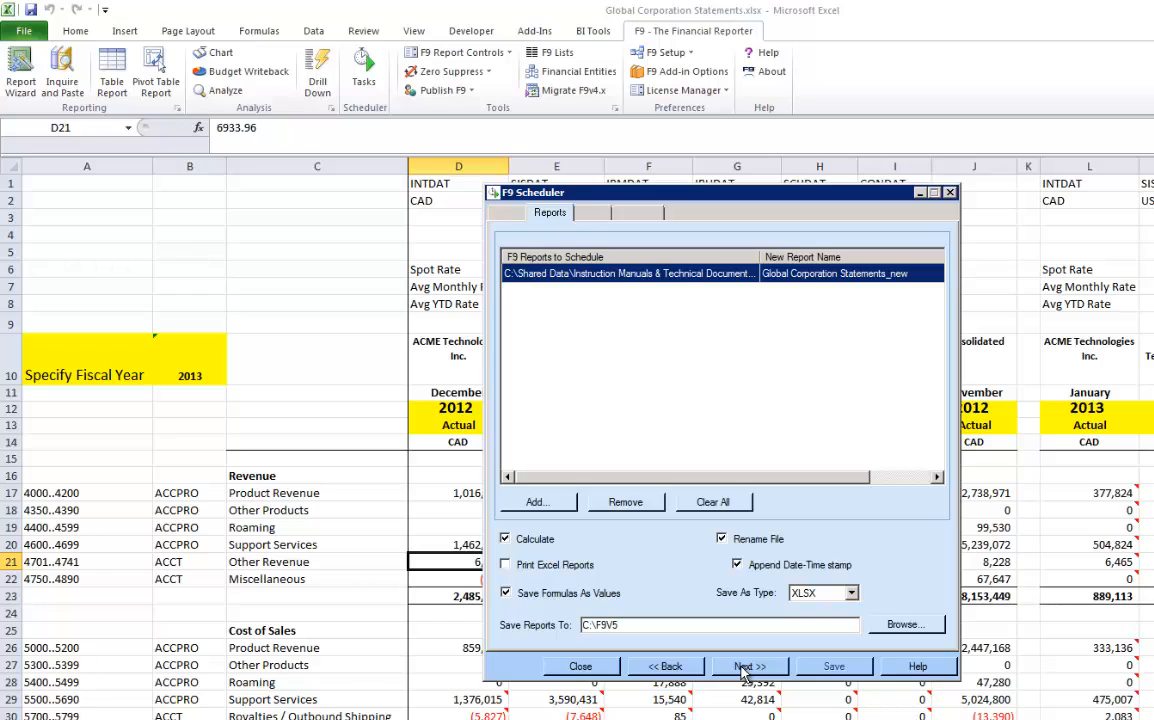
Review the task's calculation and Save Formulas As Values options, and switch Rename File off and on again.
left_click(561, 545)
left_click(561, 545)
left_click(545, 596)
left_click(545, 598)
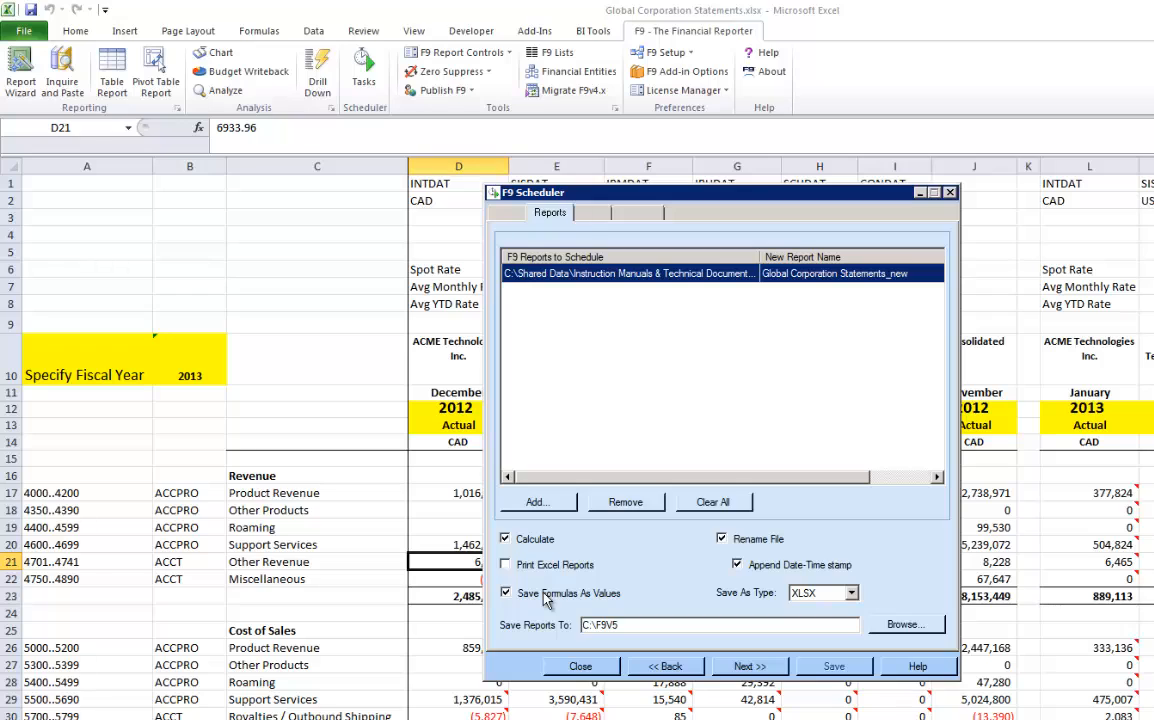
left_click(724, 540)
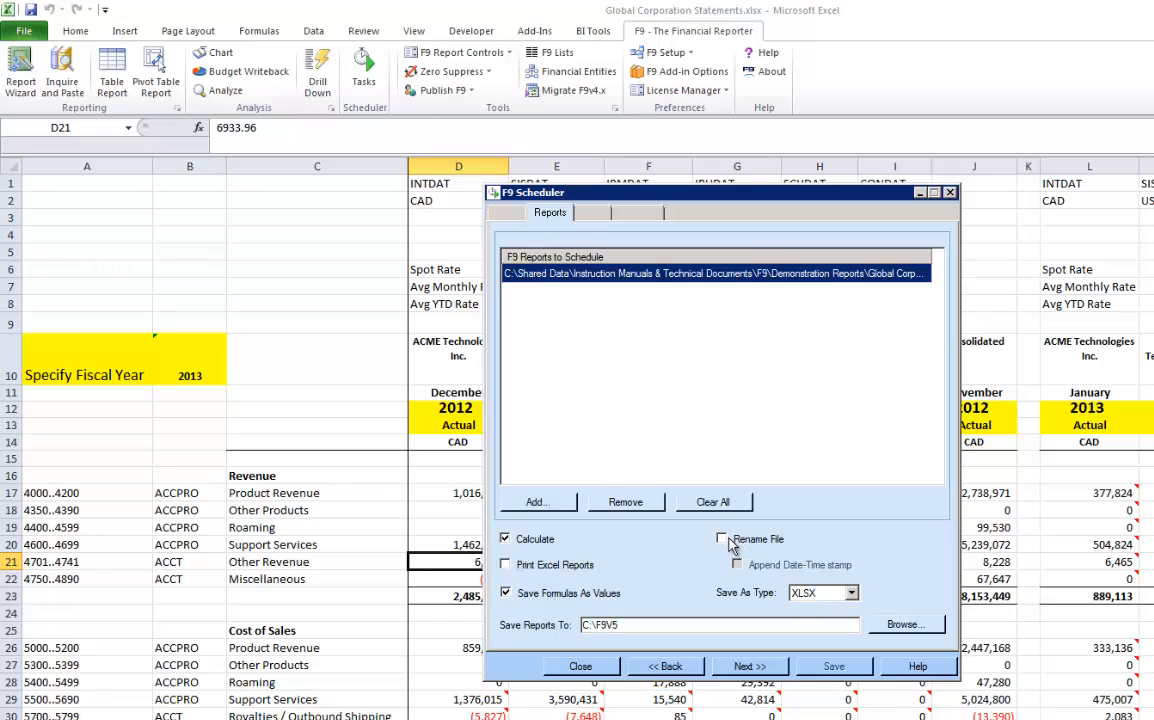
left_click(724, 540)
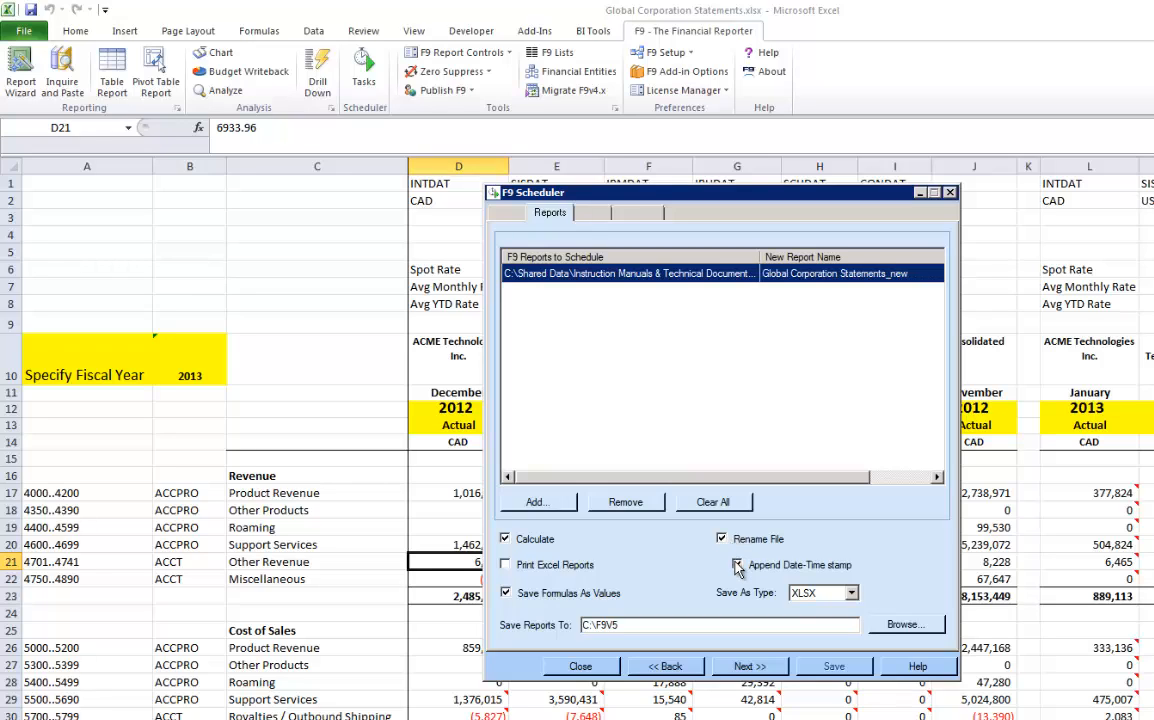
Review the task's email and monthly schedule settings, and close the scheduler without saving.
left_click(746, 666)
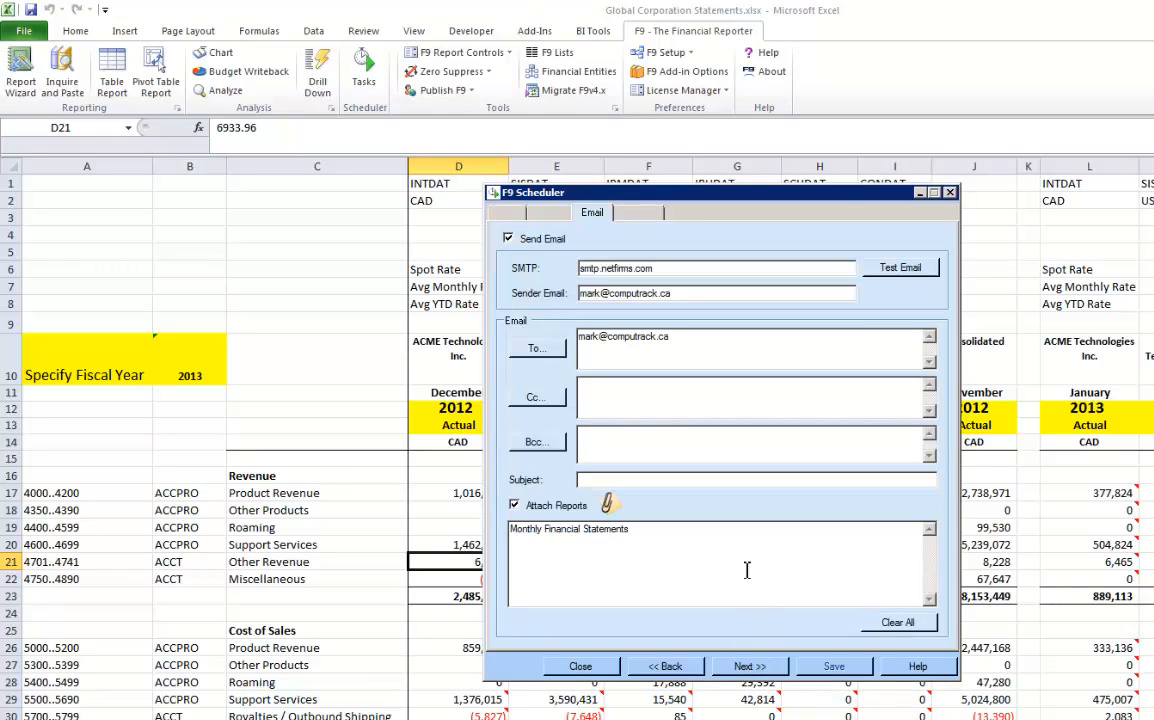
left_click(750, 667)
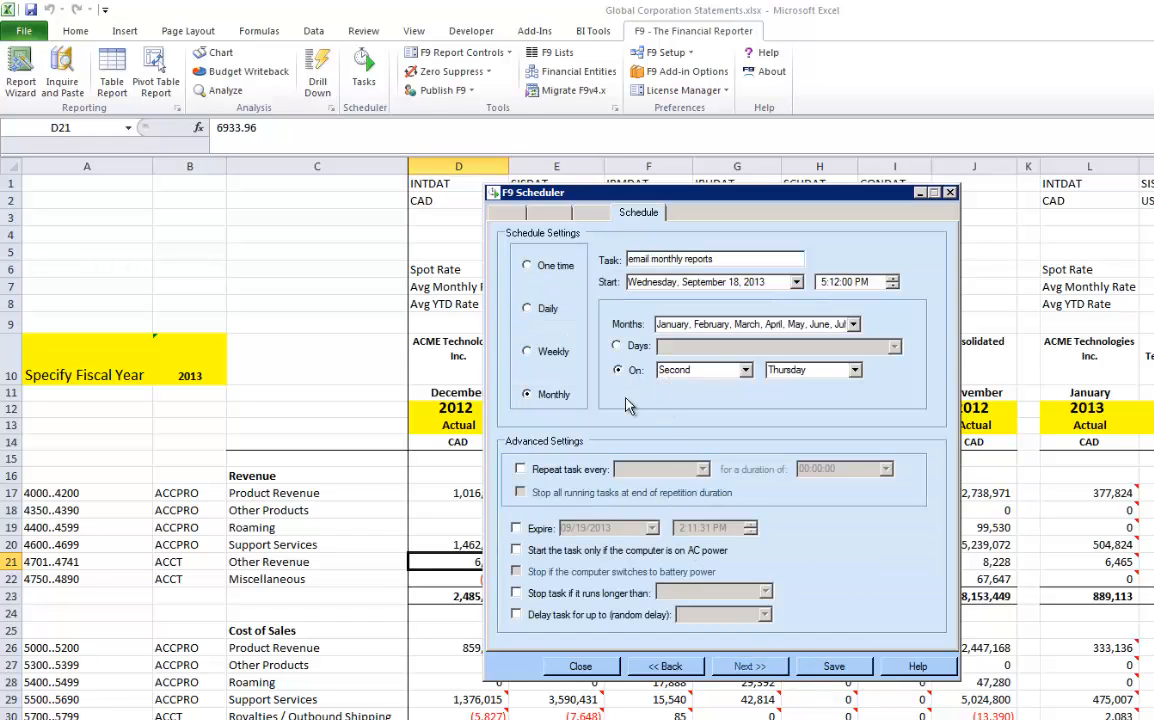
left_click(579, 667)
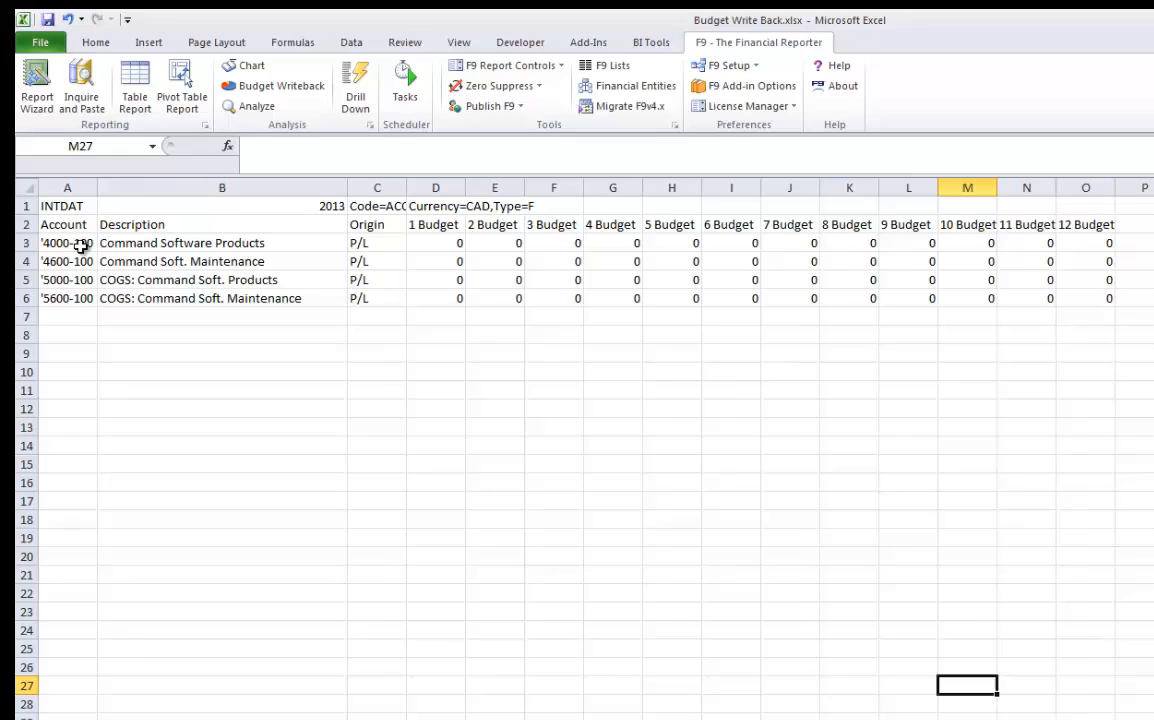
Examine the account numbers in A3:A6 and columns C to O of the Budget Write Back workbook.
left_click_drag(212, 232, 208, 254)
left_click_drag(63, 290, 62, 300)
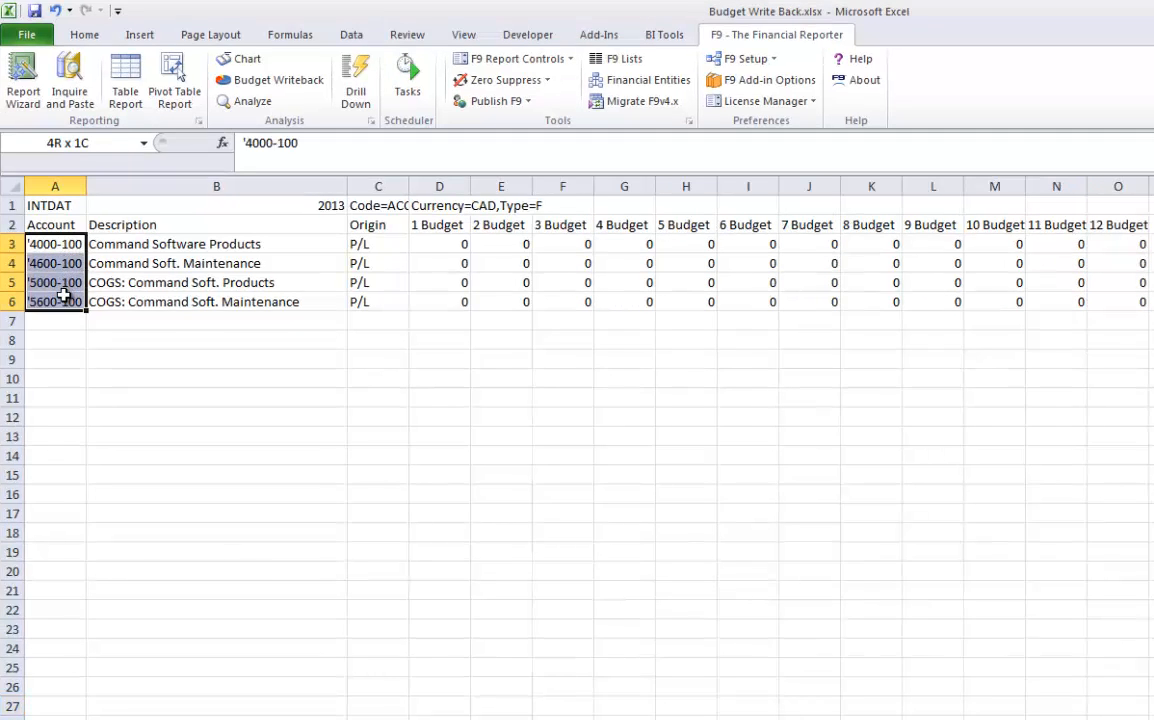
left_click(384, 186)
left_click_drag(386, 186, 1103, 186)
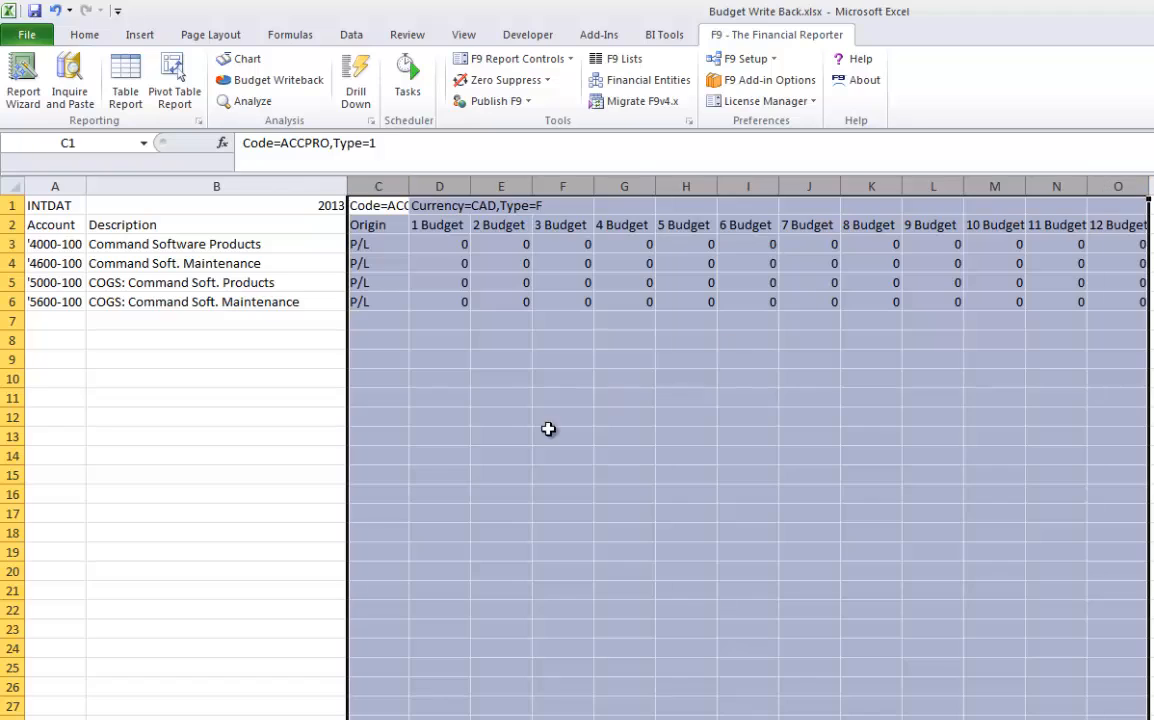
left_click(436, 456)
Enter the period 1 revenue budgets: -1000 for Command Software Products in D3 and -700 for Command Soft. Maintenance in D4.
left_click(444, 246)
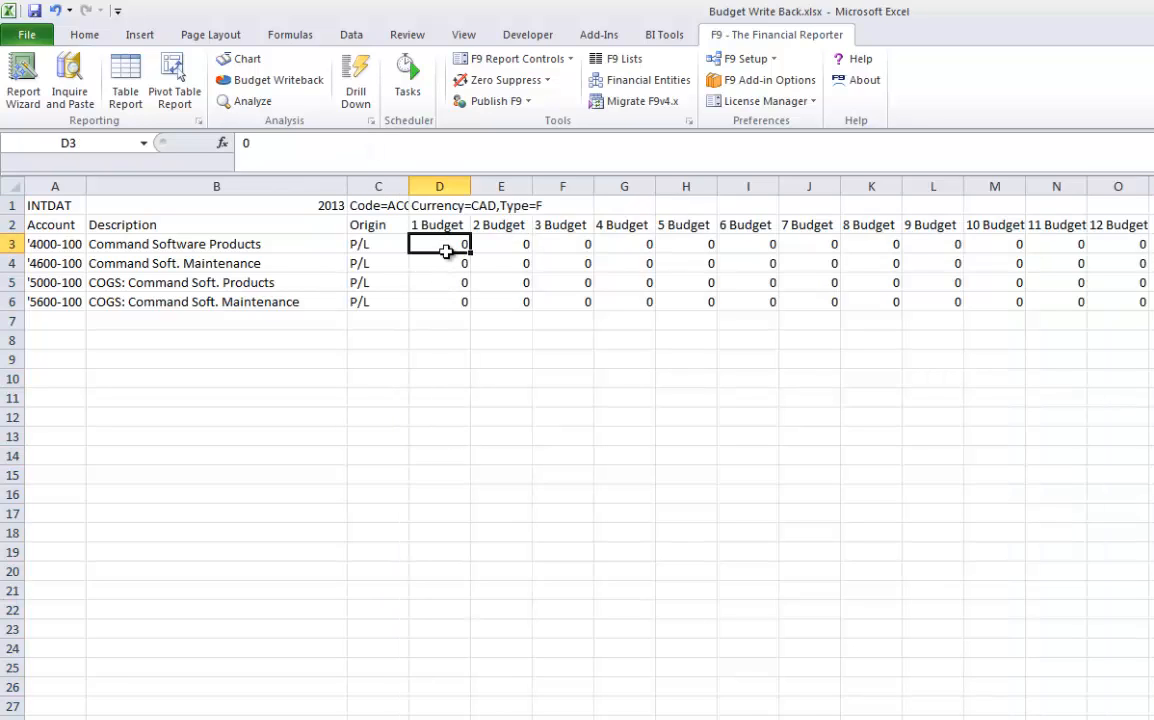
type("-1000")
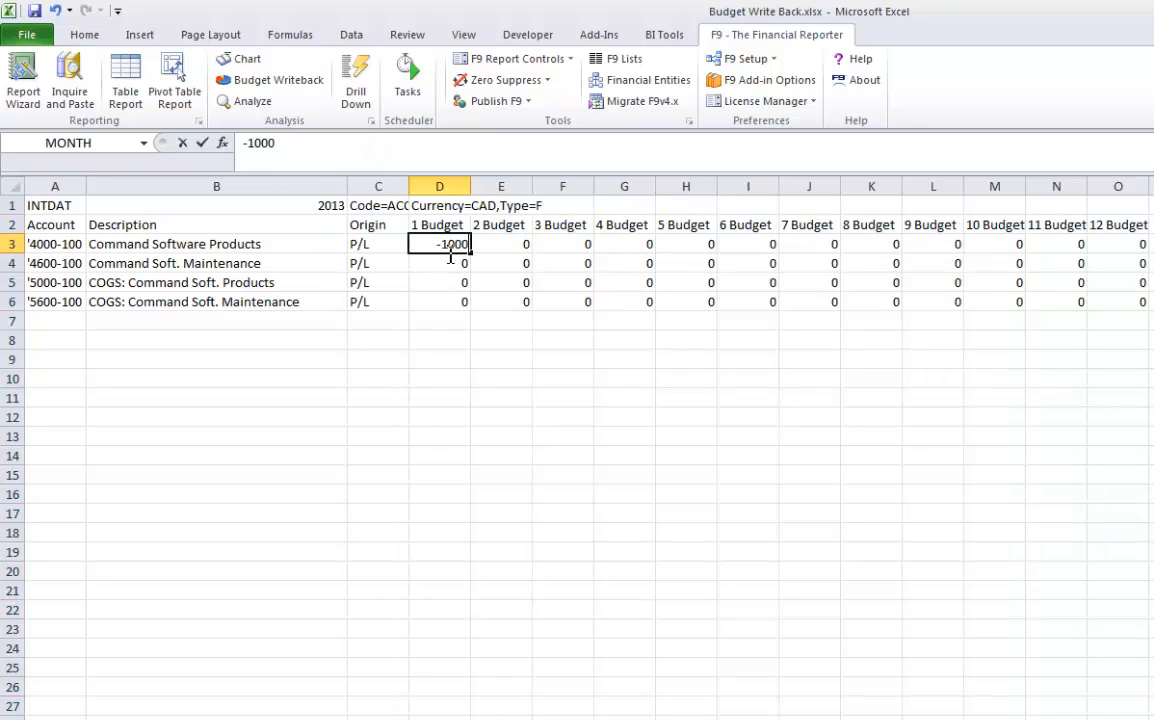
key("Return")
type("-")
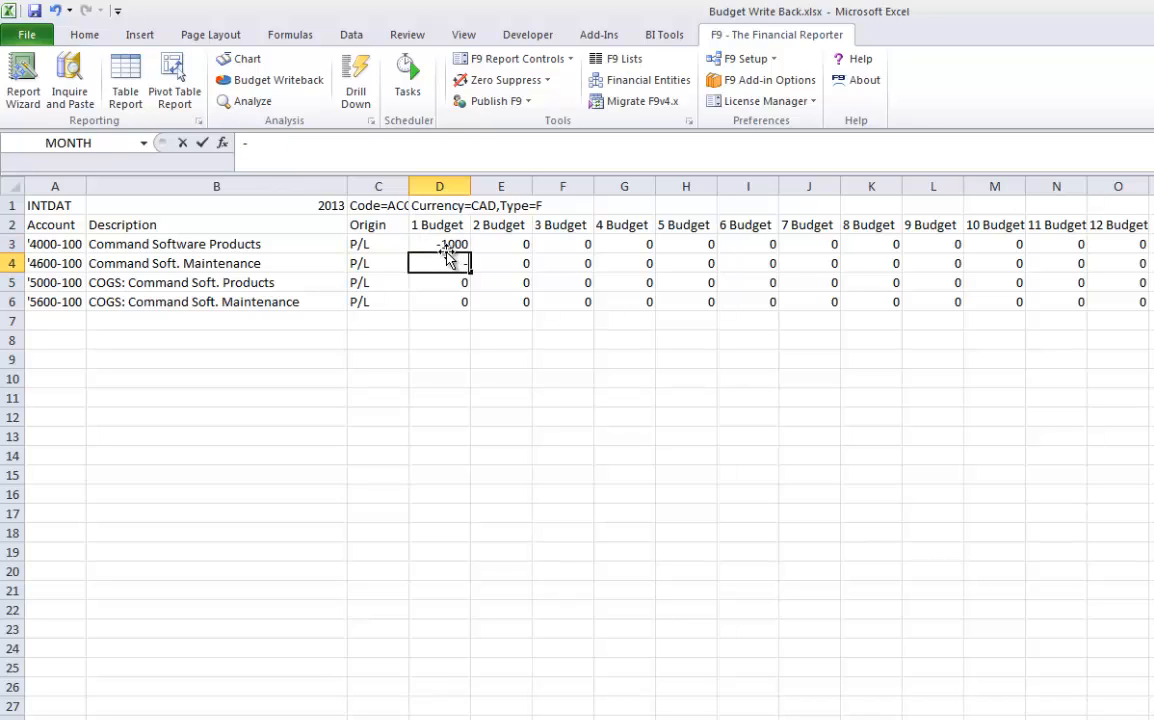
type("700")
key("Return")
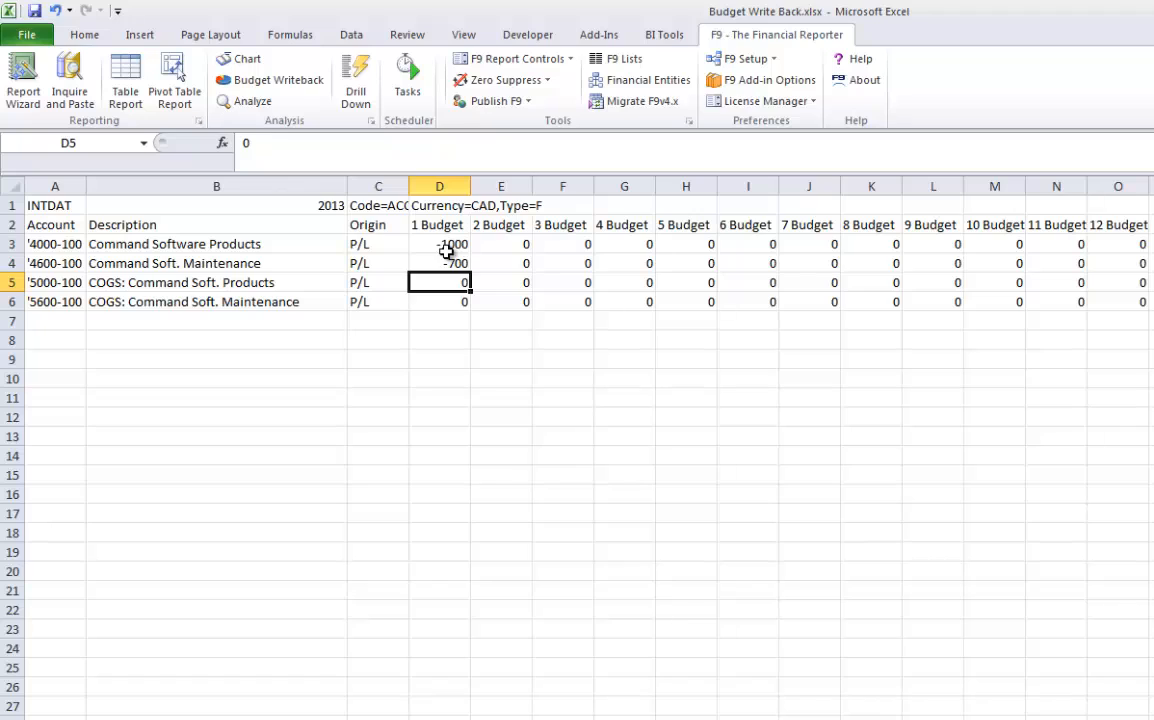
Enter the period 1 cost budgets: 850 for COGS: Command Soft. Products in D5 and 500 for COGS: Command Soft. Maintenance in D6.
left_click(446, 247)
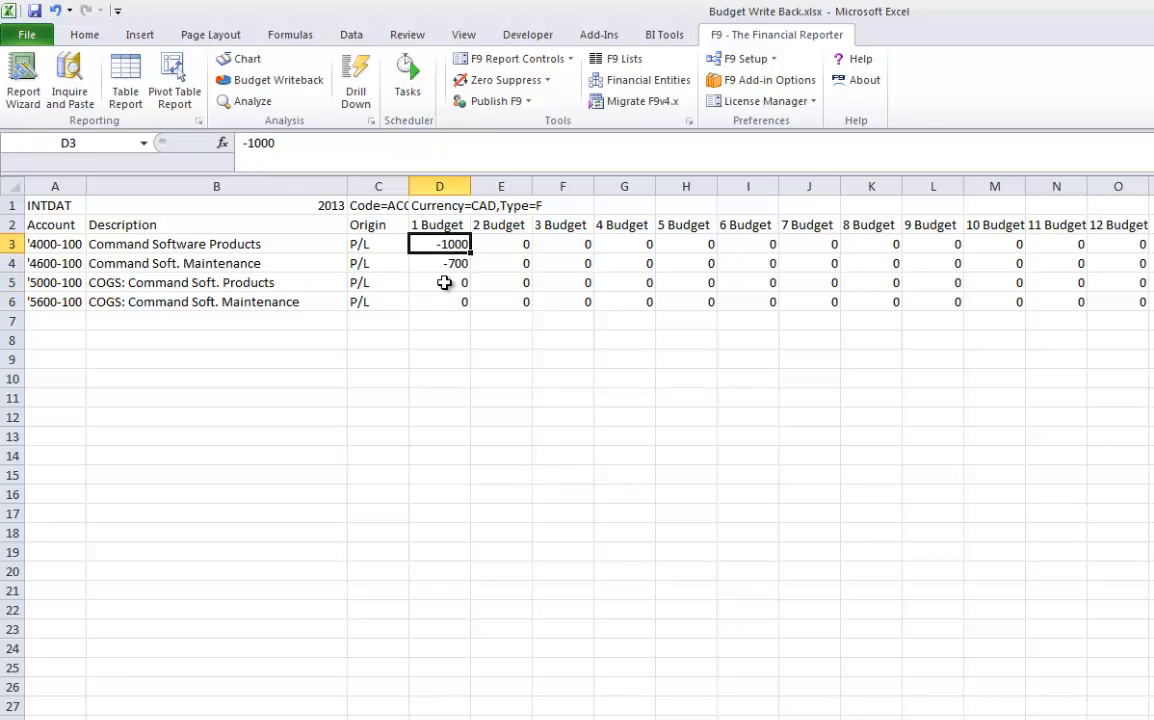
left_click(444, 283)
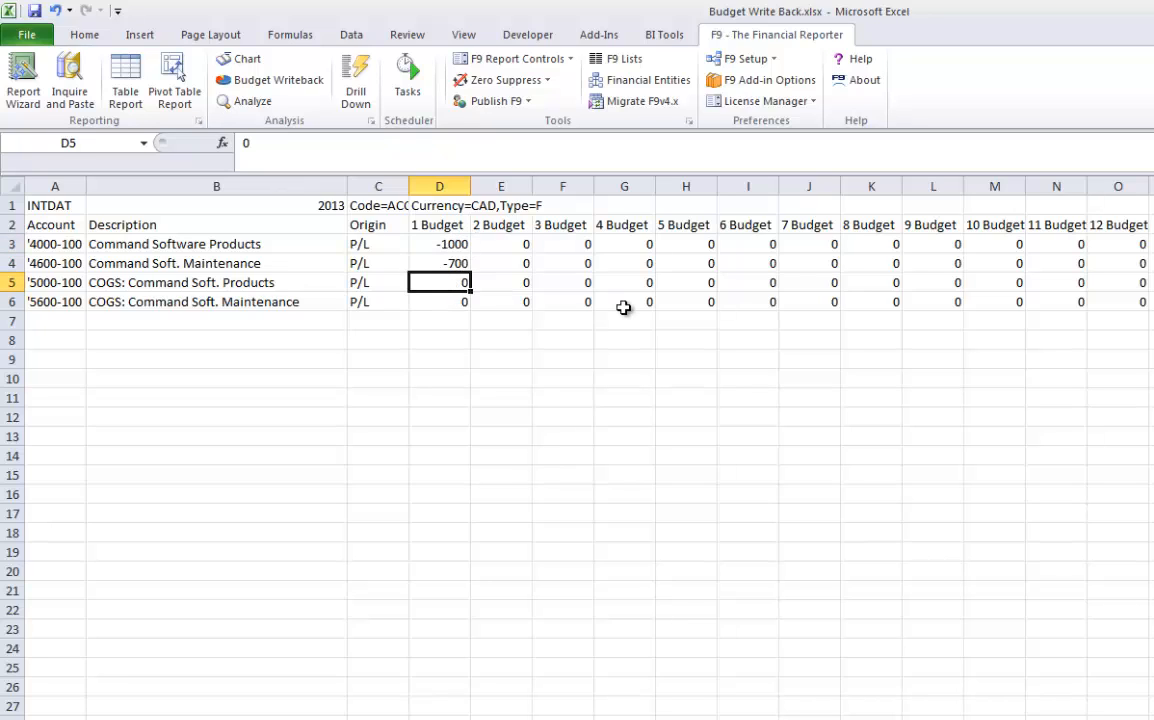
type("850")
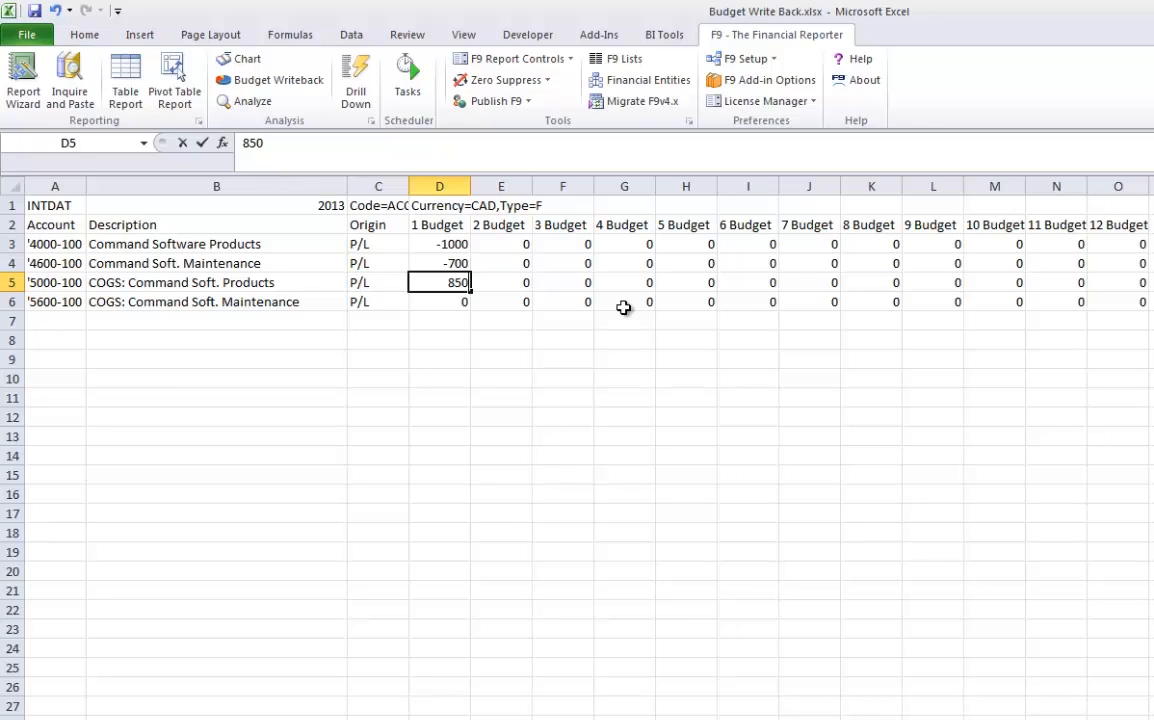
key("Return")
type("500")
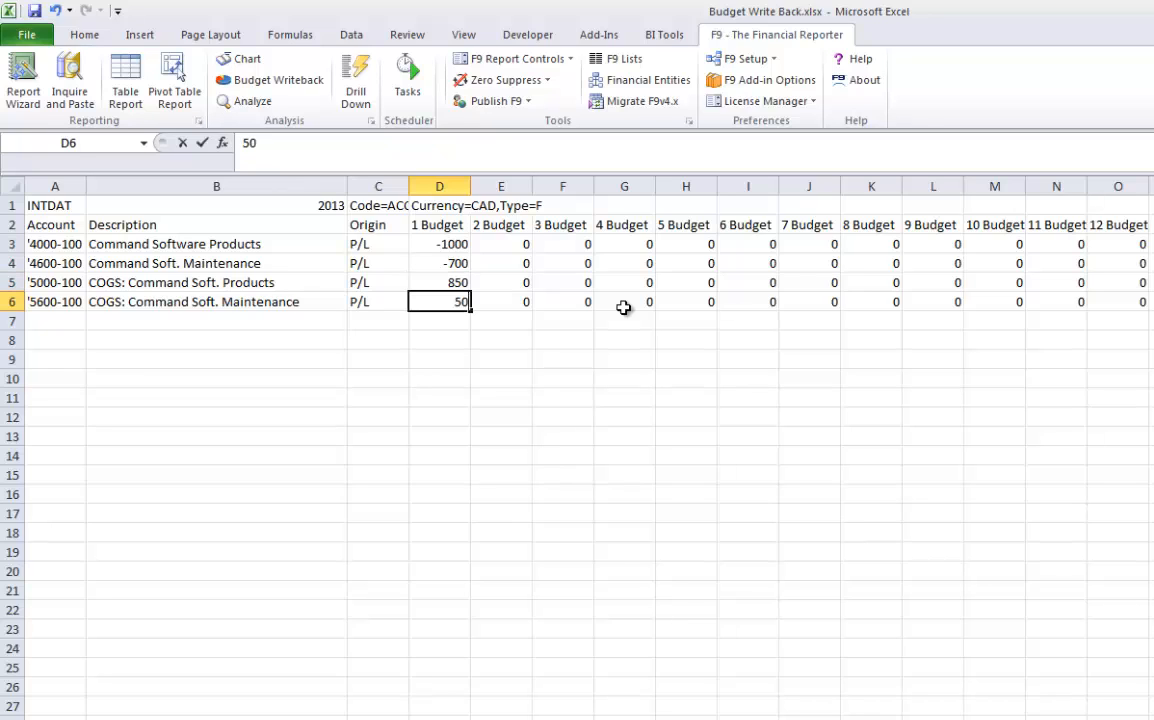
key("Return")
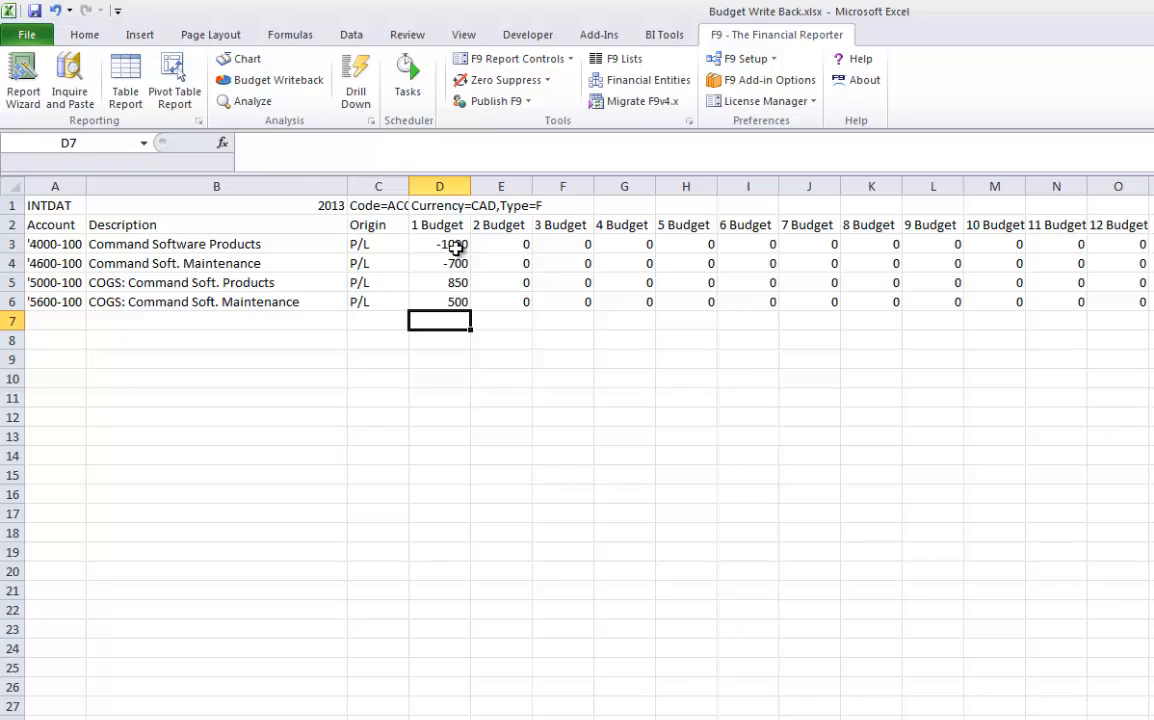
Copy the period 1 budget amounts in D3:D6 across periods 2 to 12, in columns E to O.
left_click_drag(453, 250, 456, 298)
right_click(456, 298)
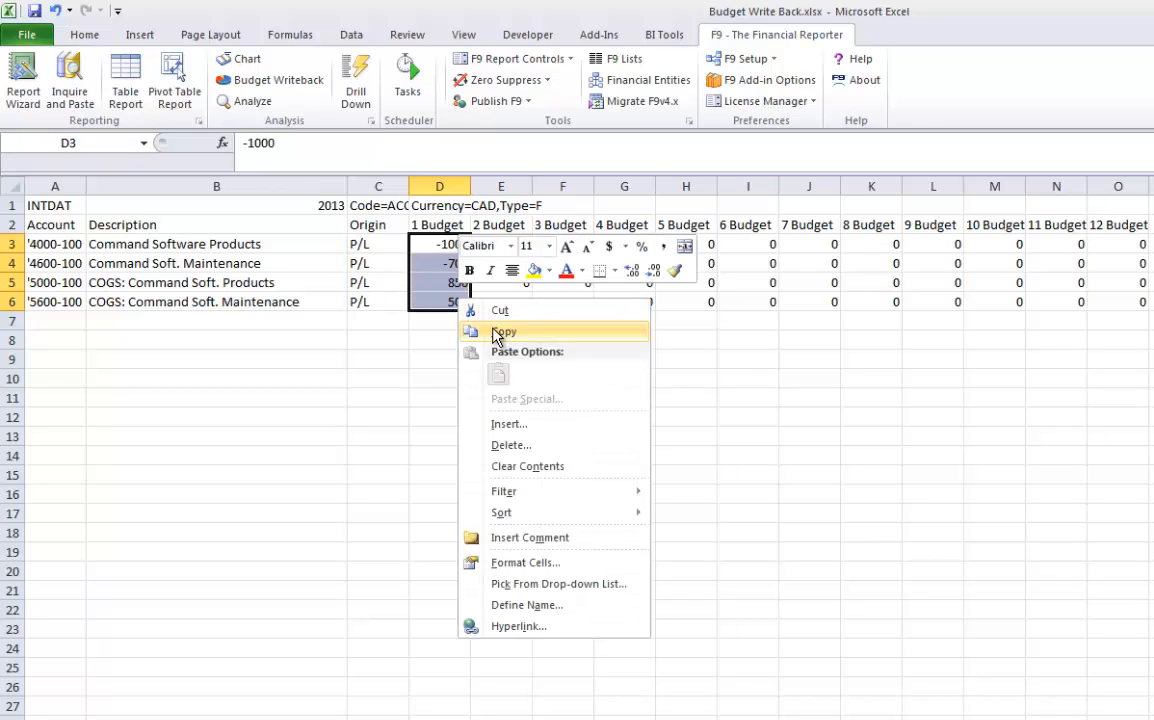
left_click(497, 330)
left_click_drag(497, 247, 1100, 245)
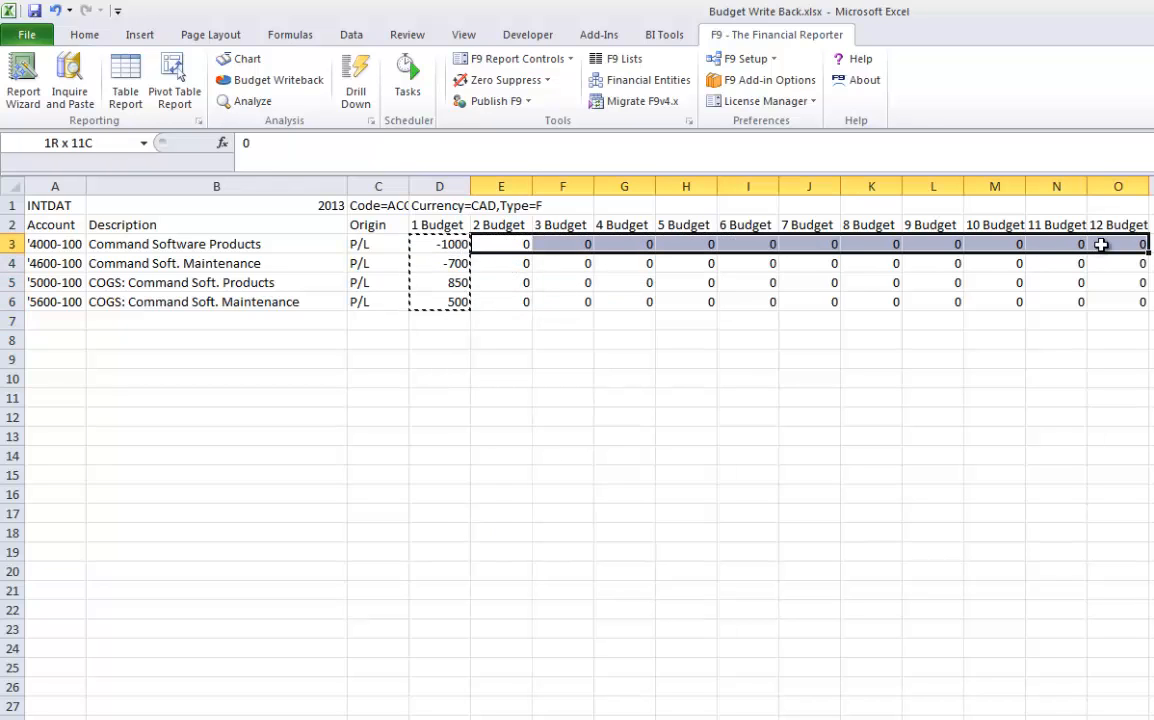
right_click(1100, 245)
left_click(1140, 321)
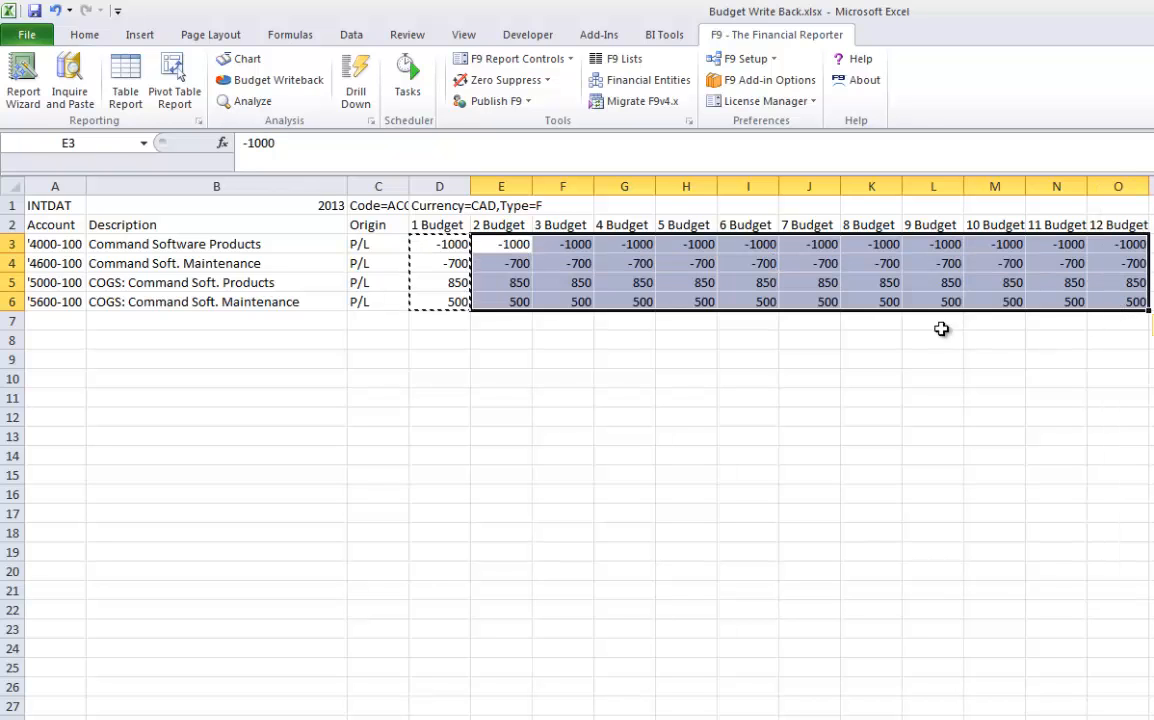
Write the budget table A2:O6 back to the INTDAT ledger with Budget Writeback, using year 2013 and Budget 1.
left_click_drag(63, 228, 1108, 306)
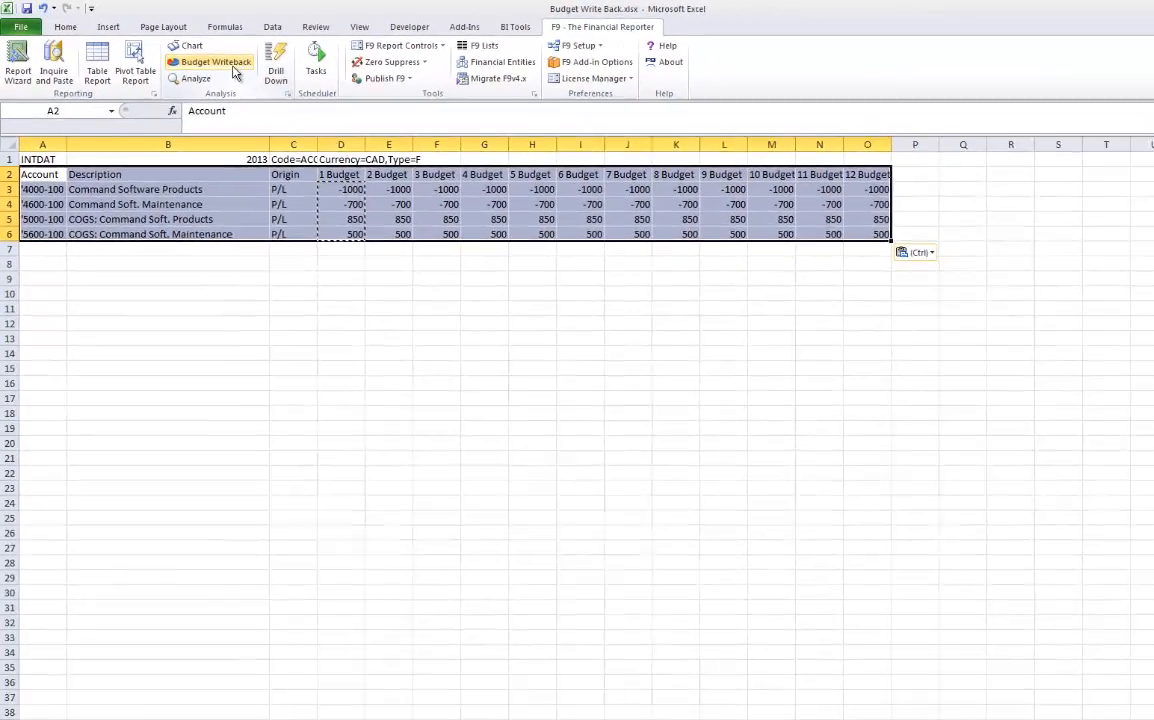
left_click(276, 80)
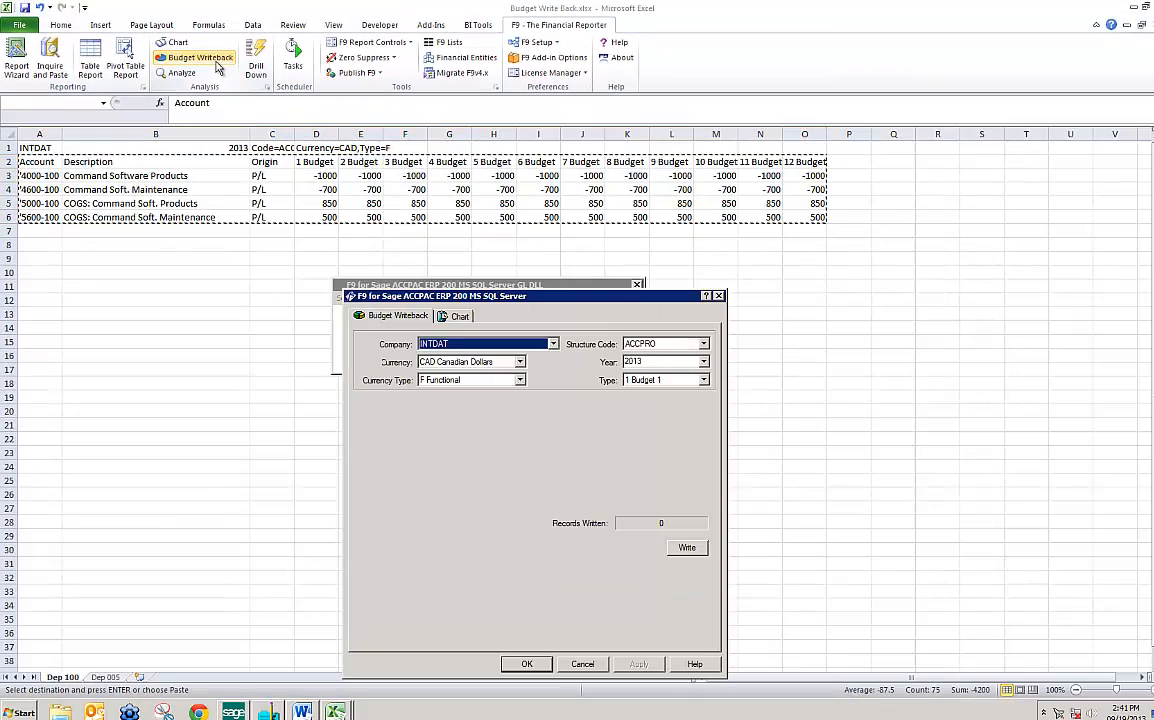
left_click(686, 547)
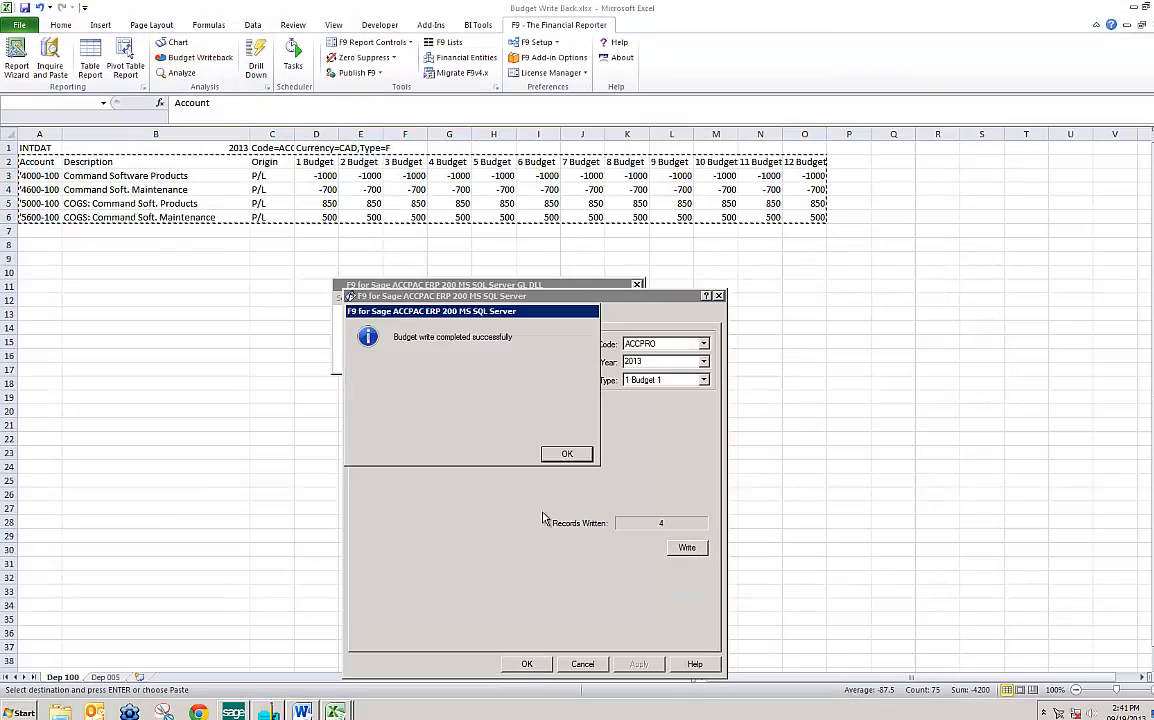
left_click(564, 455)
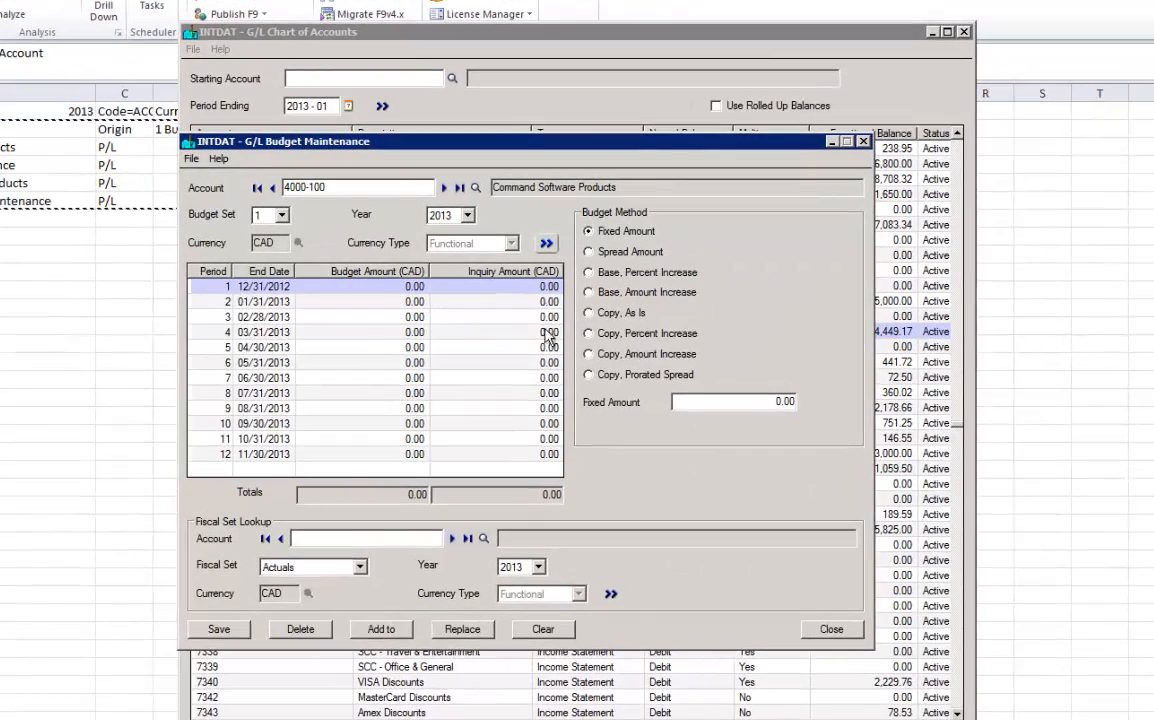
Reload the 2013 Budget Set 1 figures for account 4000-100 and check the budget amounts period by period.
left_click(546, 245)
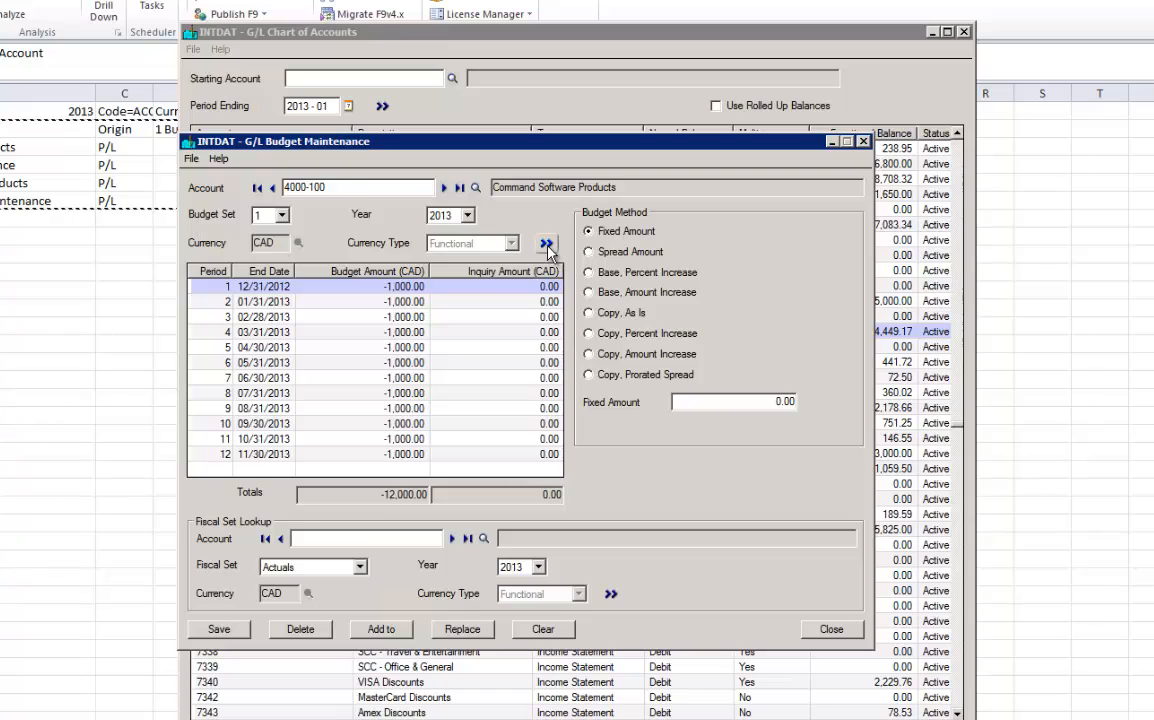
left_click(404, 289)
left_click(401, 303)
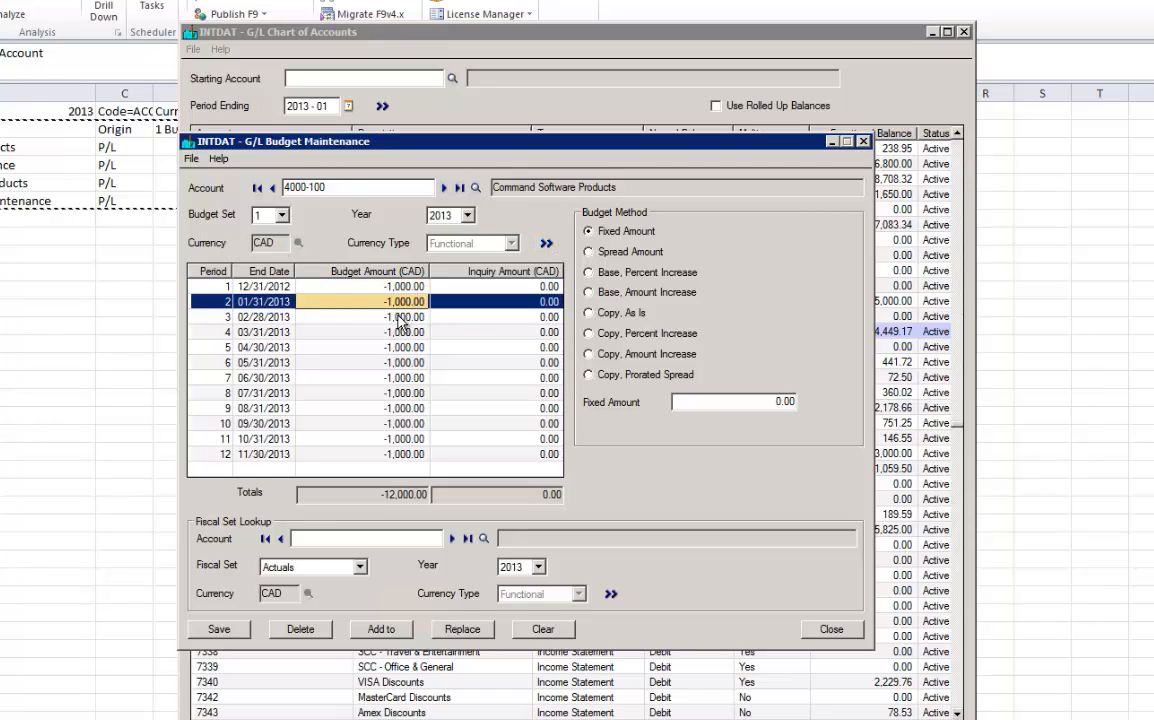
left_click(398, 318)
left_click(395, 333)
left_click(394, 347)
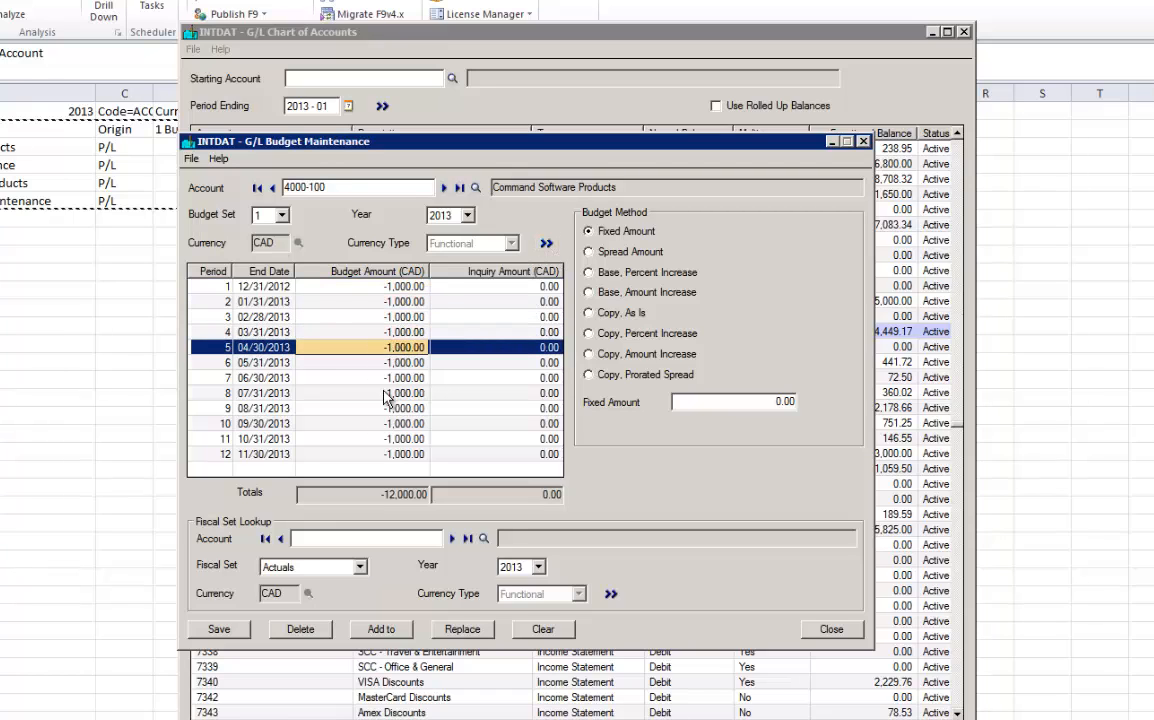
Switch to the consolidated report in Excel and set the ACME Technologies Inc. December 2012 column to Budget.
key("alt+Tab")
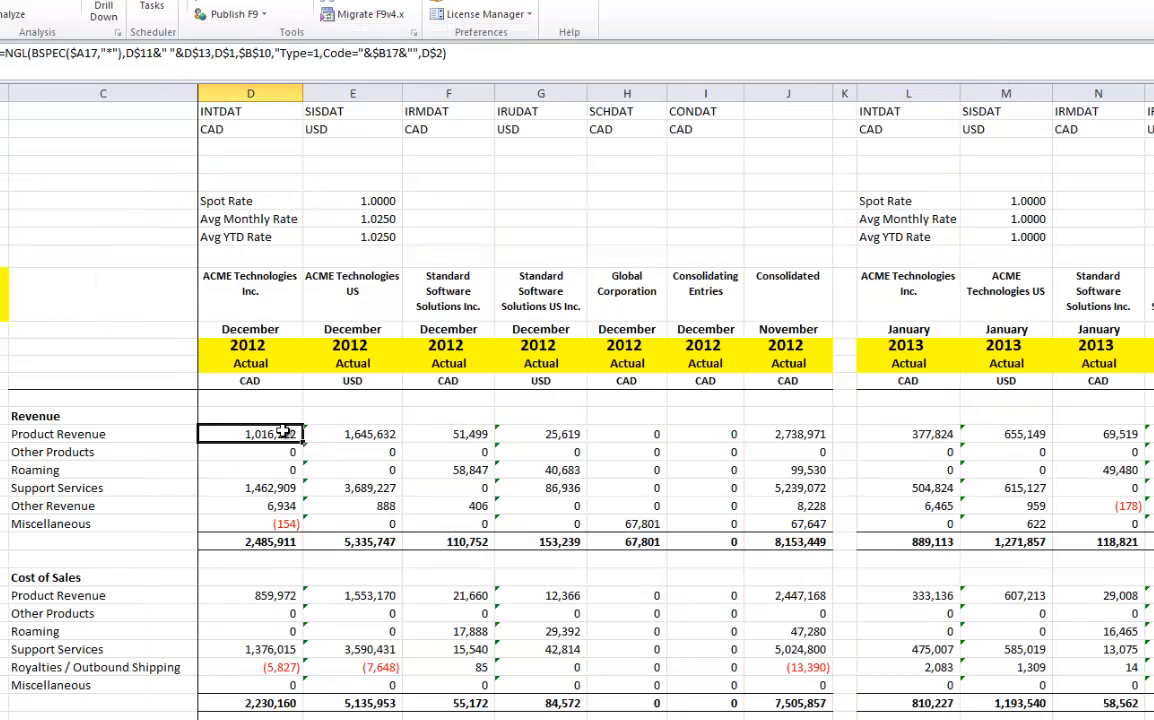
left_click(282, 364)
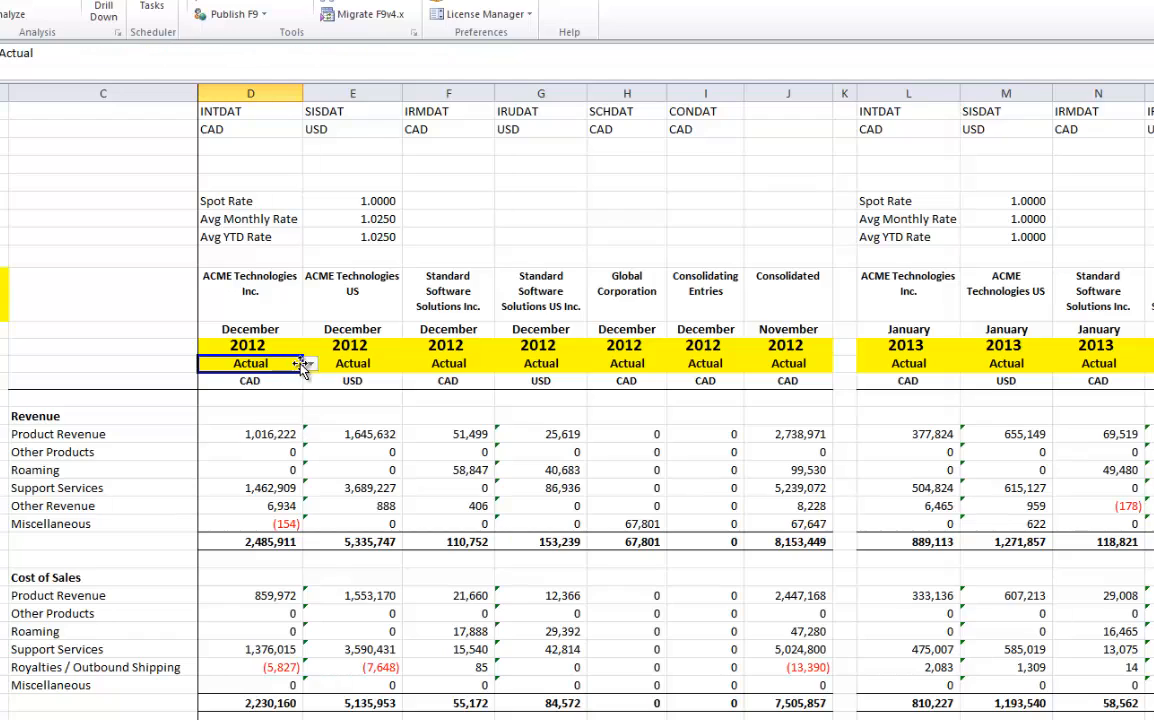
left_click(311, 364)
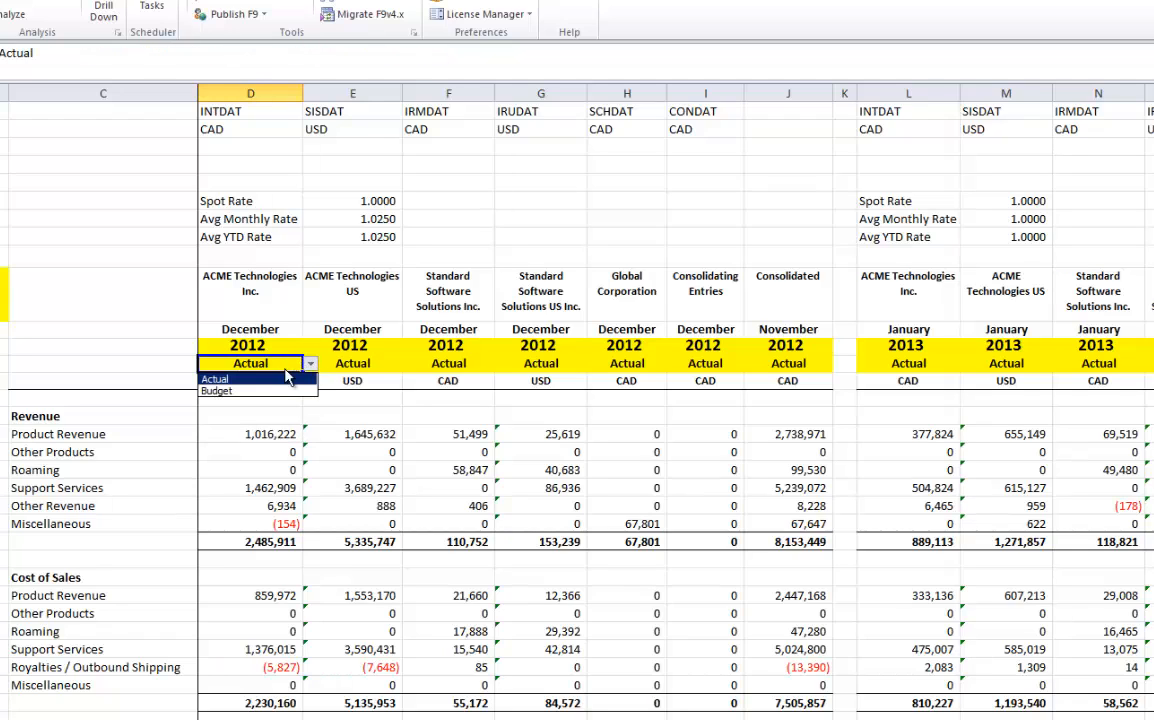
left_click(218, 391)
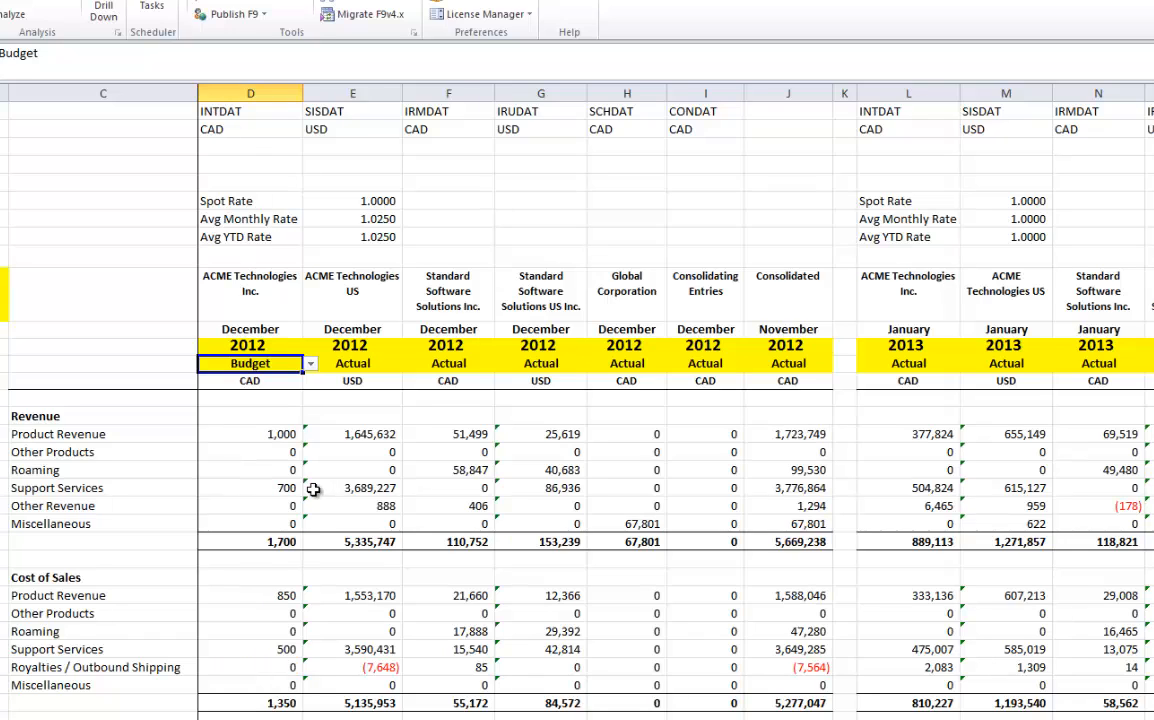
Check the ACME Technologies Inc. budget figures for Product Revenue and Support Services under both Revenue and Cost of Sales.
left_click(265, 434)
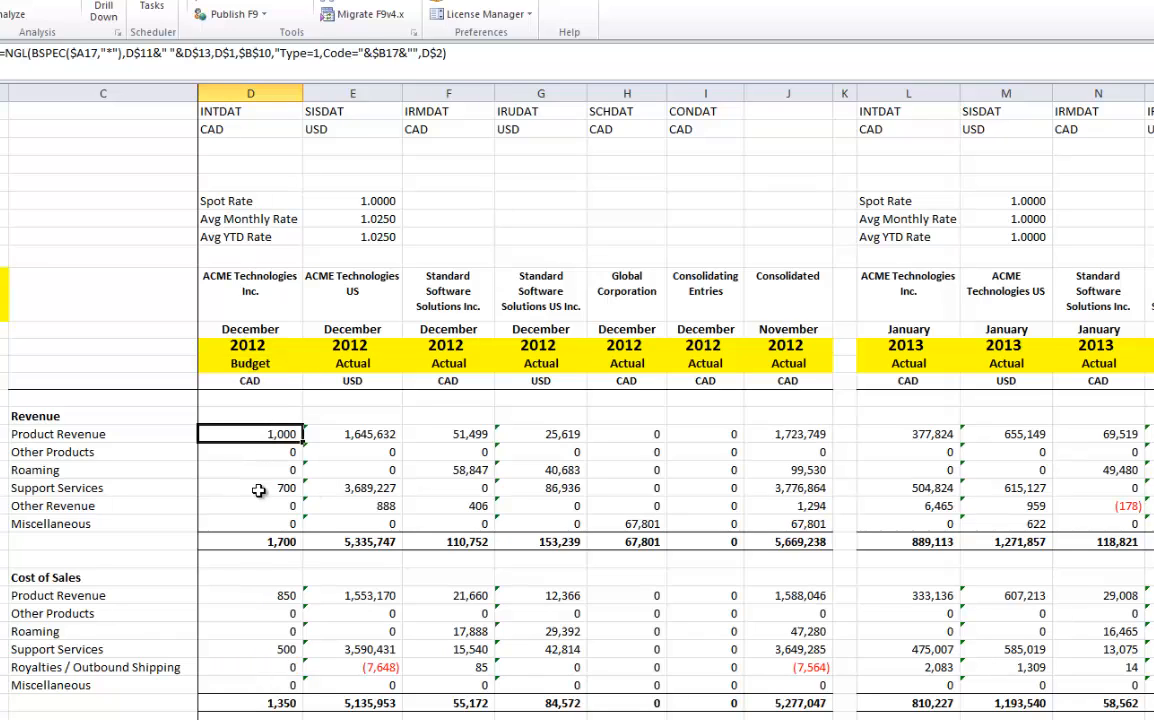
left_click(258, 490)
left_click(238, 595)
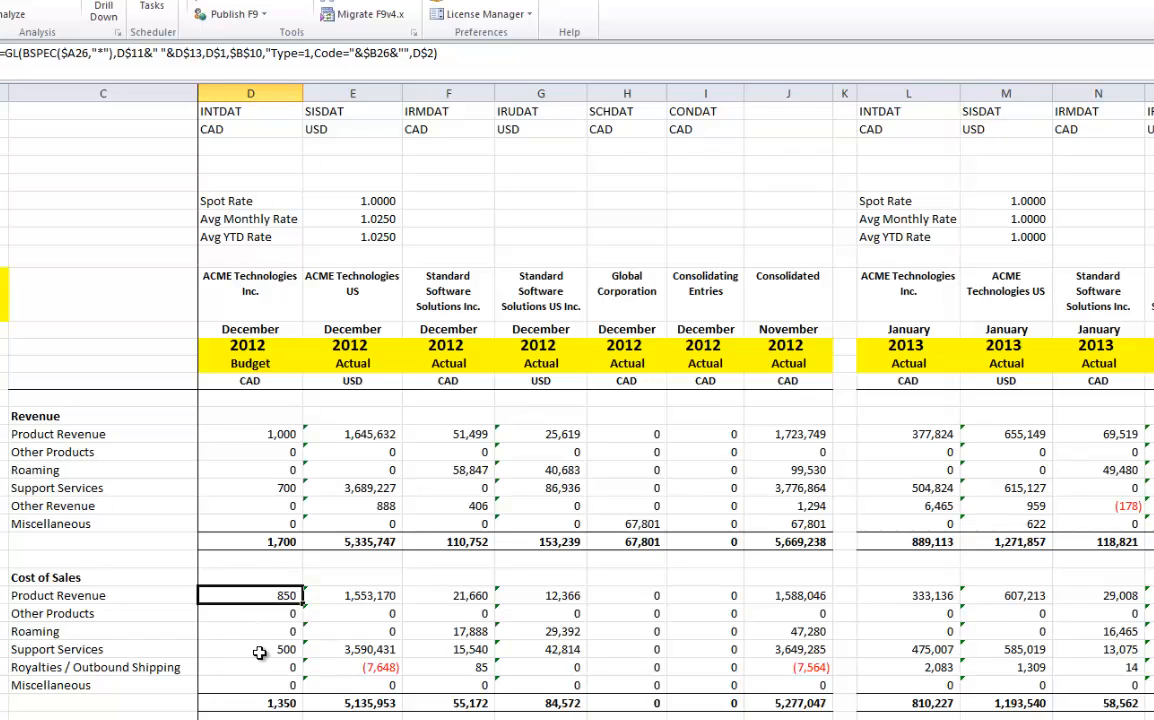
left_click(259, 651)
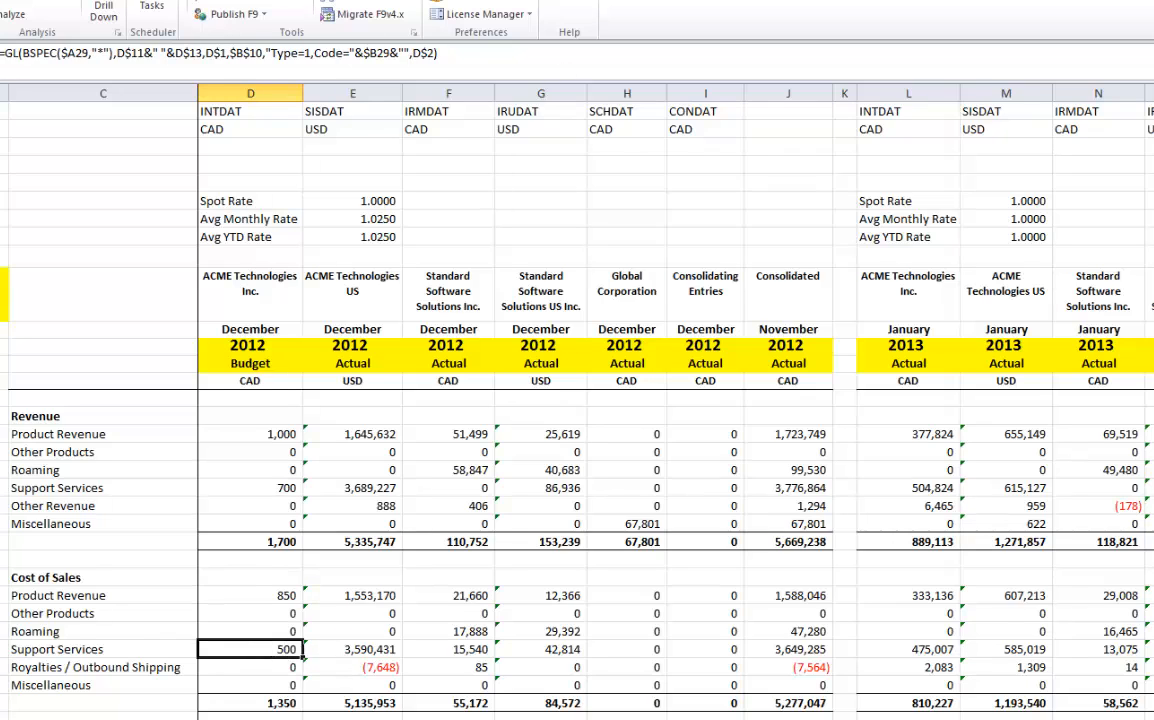